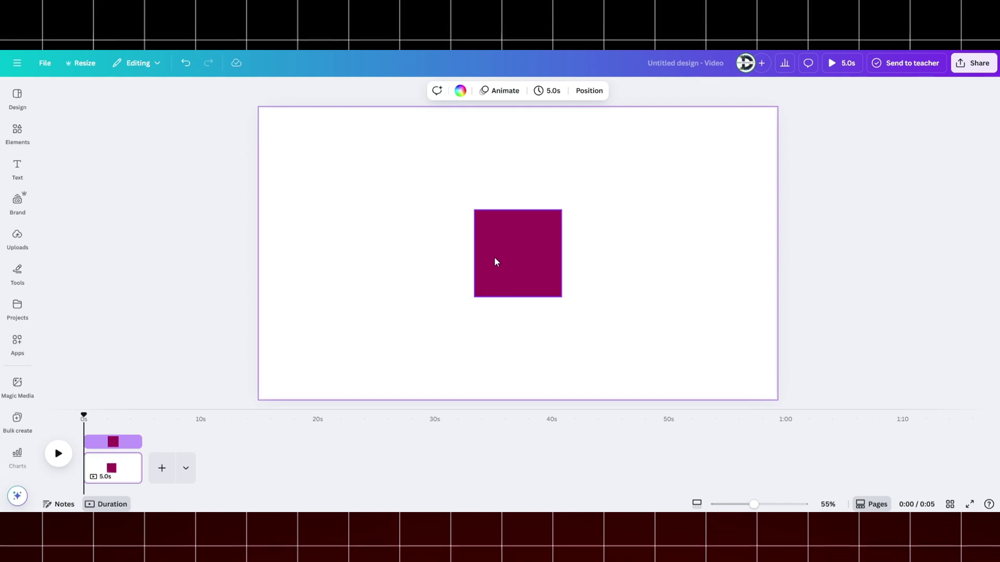
Step: Turn the square into an enlarged diamond and place it in the left half of the page
click(497, 262)
drag(517, 319, 561, 301)
drag(518, 270, 356, 256)
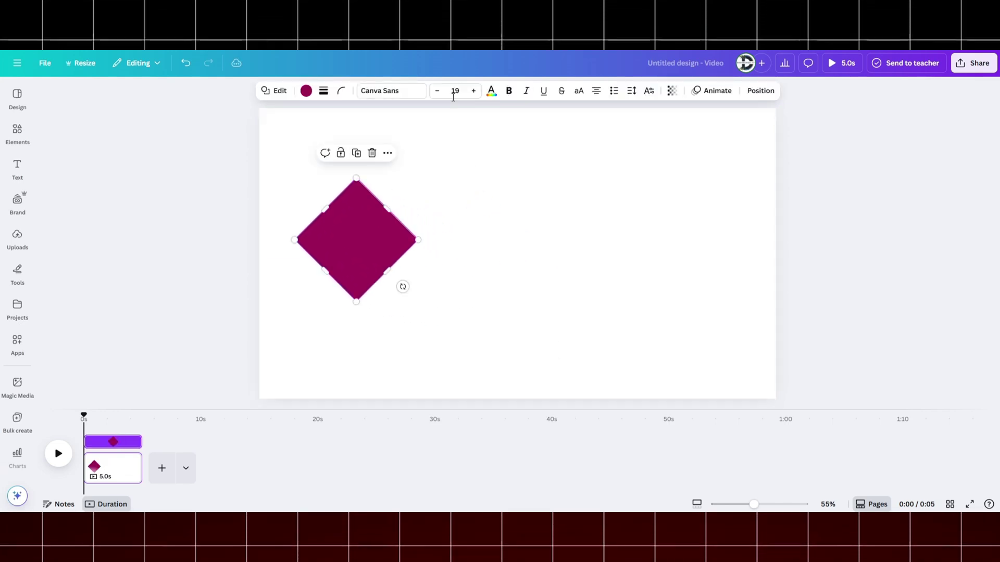
Step: Recolor the diamond with the solid red from the default colors
click(306, 91)
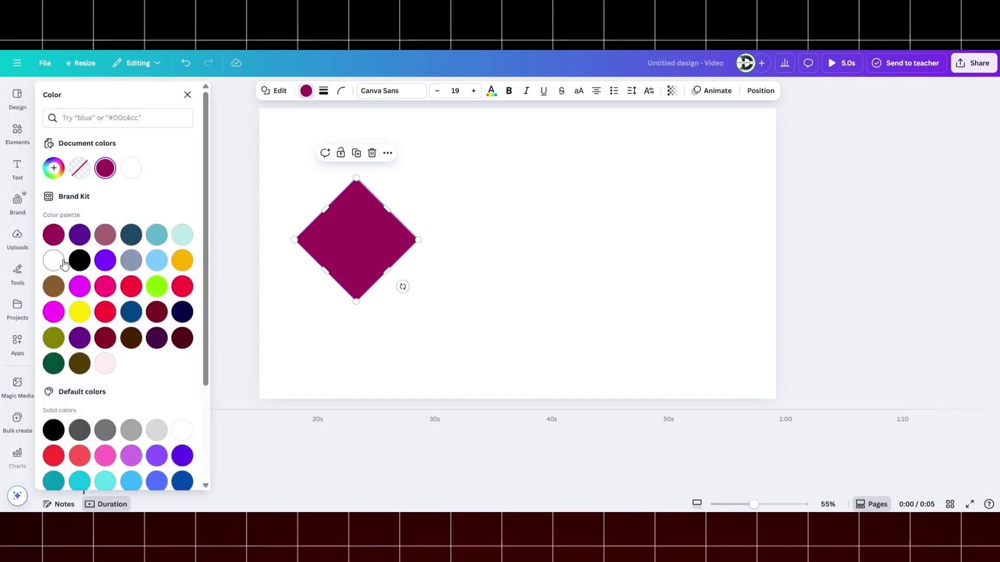
click(54, 457)
scroll(102, 374, down, 3)
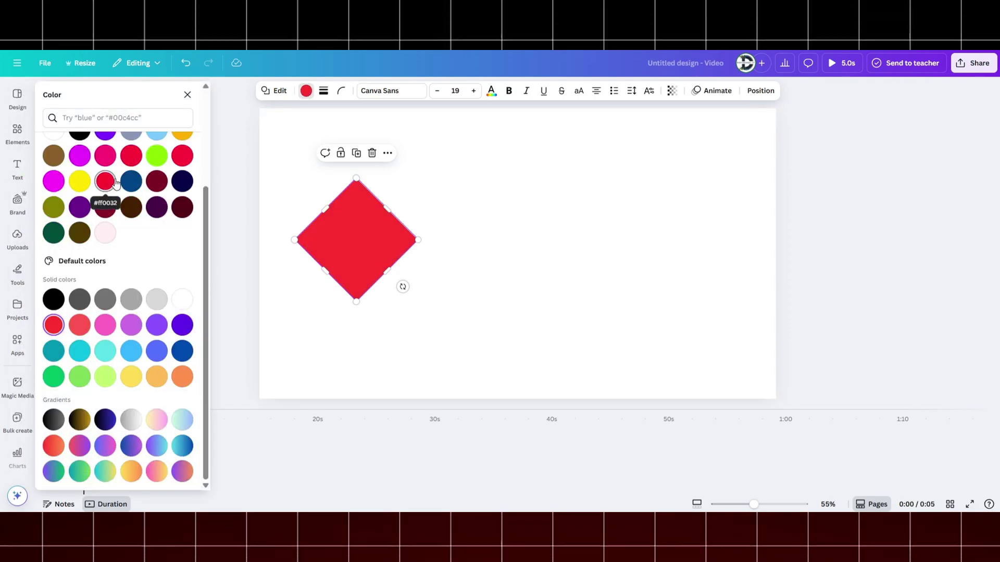
scroll(116, 183, up, 3)
Step: Open the uploaded files and change the heading's text to "Text Box"
click(16, 234)
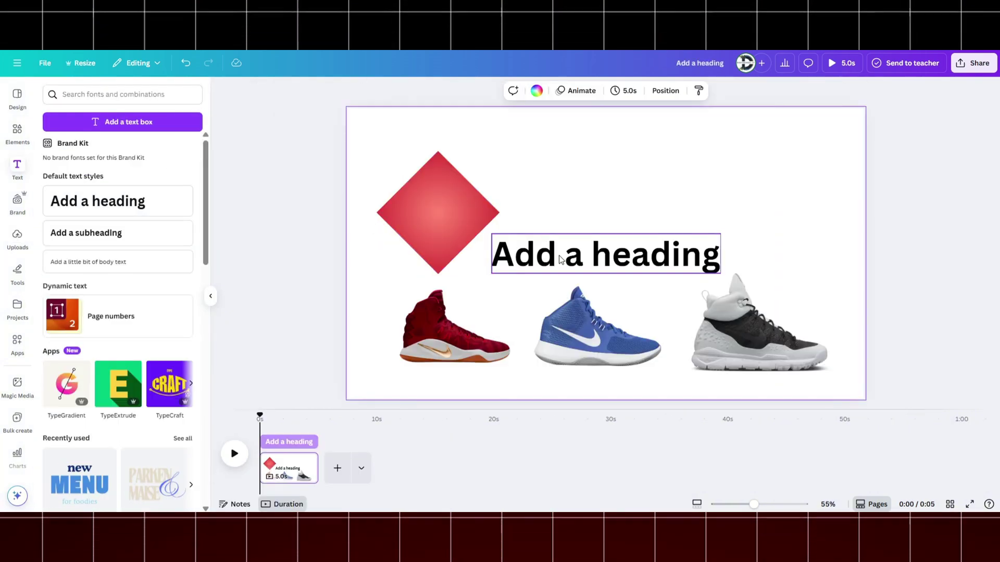
text(Text Box)
click(589, 234)
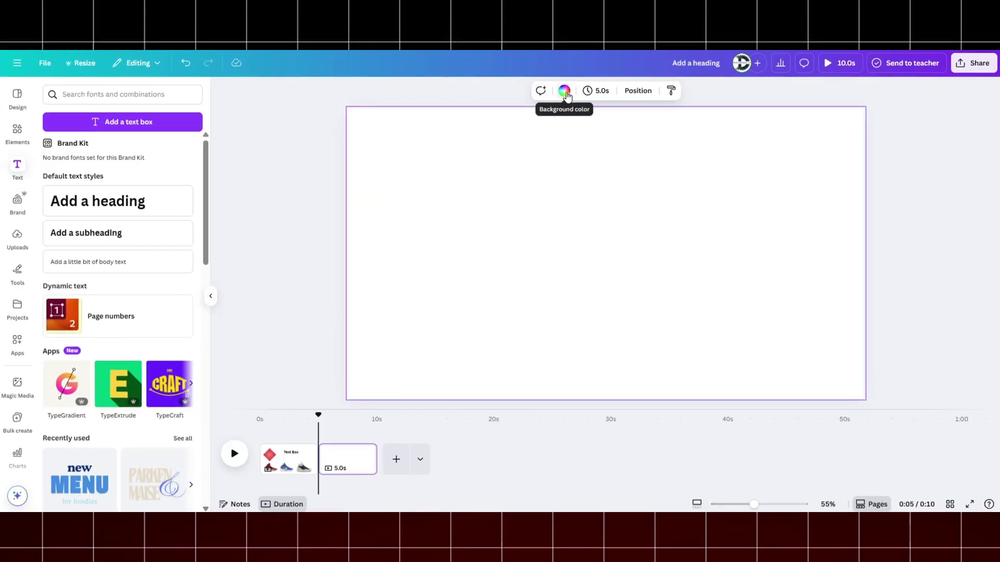
Step: Give the blank second page a yellow-to-orange gradient background
click(564, 91)
scroll(164, 344, down, 5)
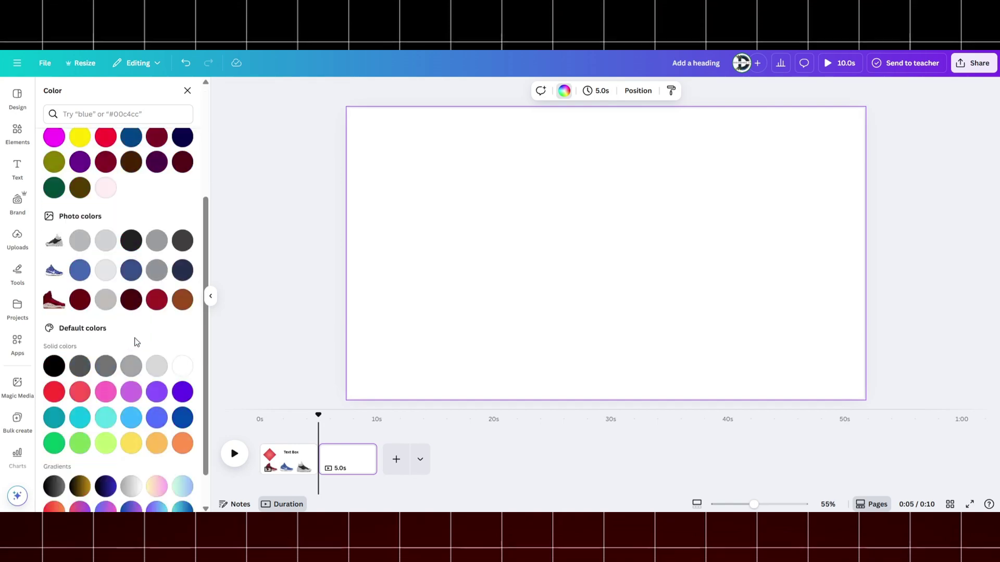
click(61, 478)
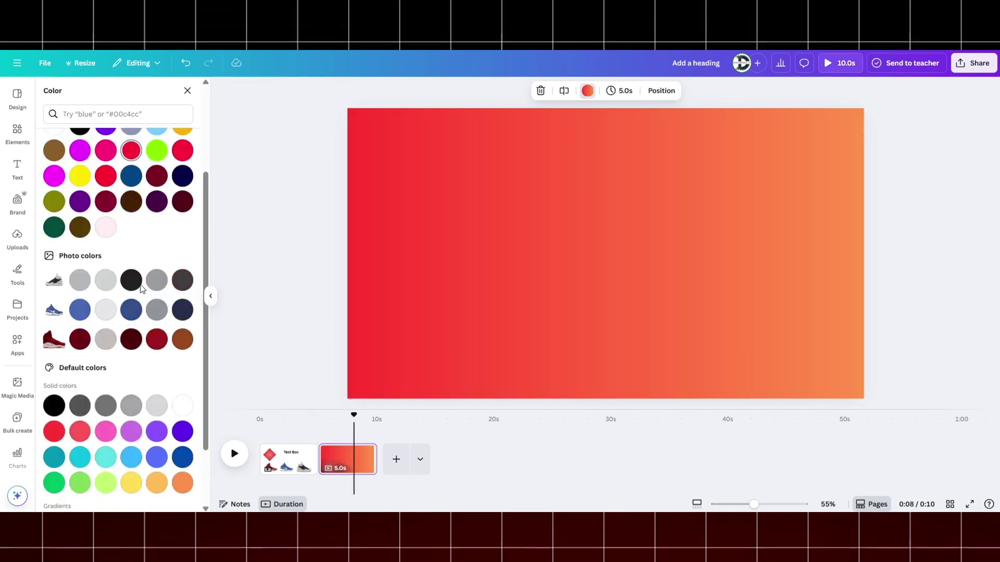
click(132, 493)
Step: Paste the red gradient diamond onto the second page and duplicate it until there are three diamonds side by side
key(ctrl+v)
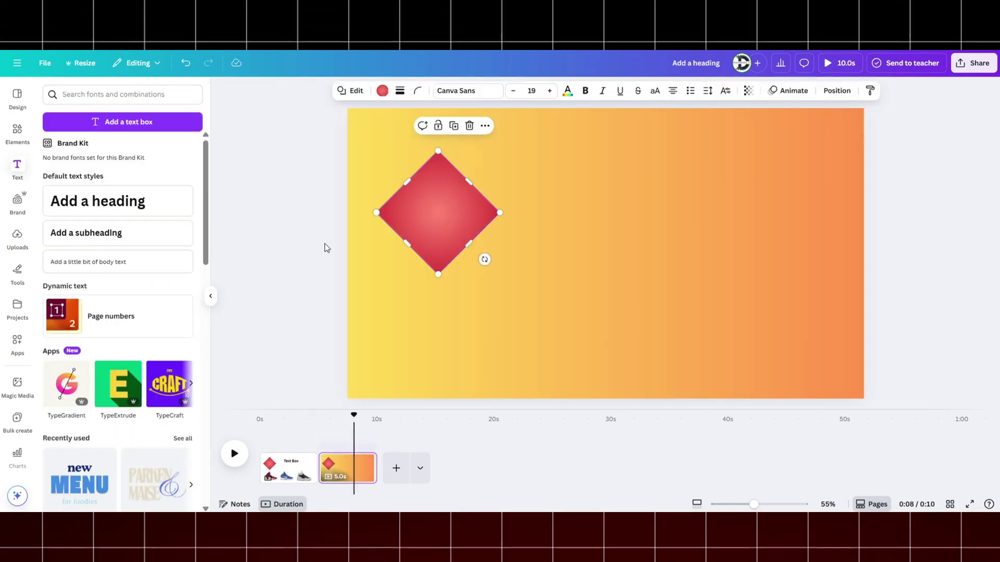
drag(442, 211, 473, 242)
click(583, 163)
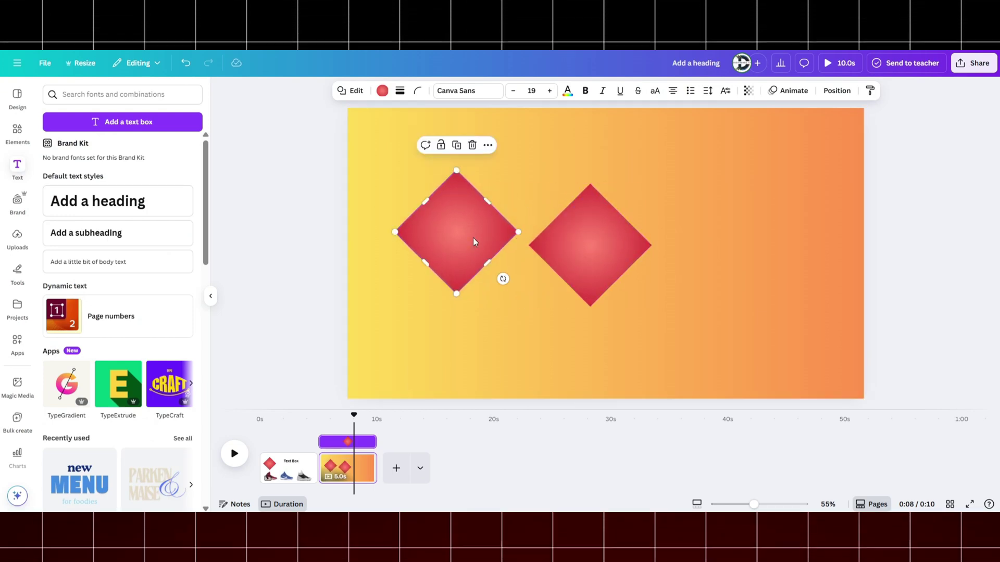
click(559, 245)
click(590, 159)
drag(585, 259, 772, 239)
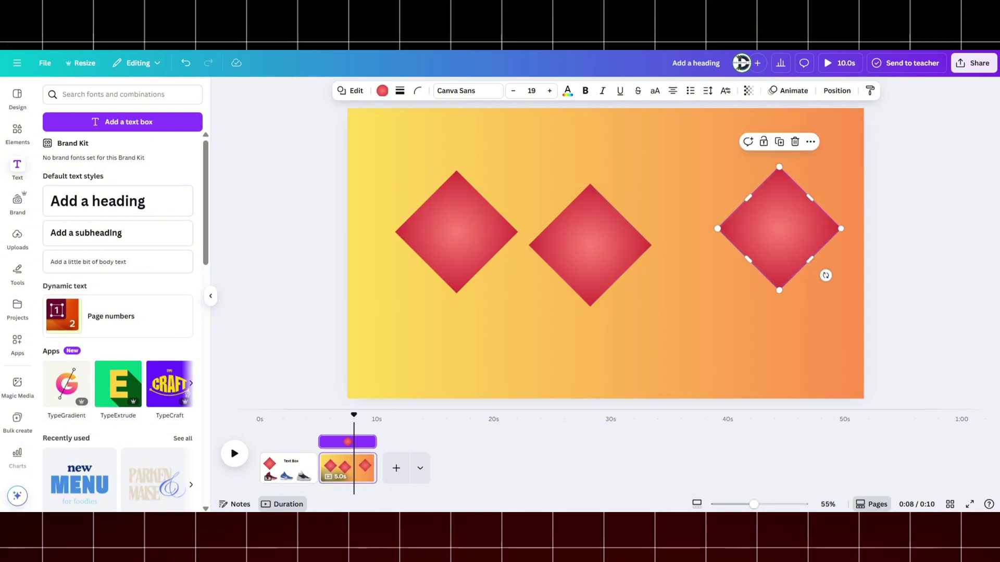
Step: Arrange the three diamonds in a row along the upper edge of the second page
drag(472, 245, 450, 258)
click(586, 259)
drag(786, 227, 764, 198)
drag(590, 244, 583, 163)
drag(435, 244, 432, 166)
drag(756, 191, 735, 160)
Step: Copy the red shoe from the first page onto the second page
click(345, 467)
click(289, 472)
click(717, 351)
click(454, 348)
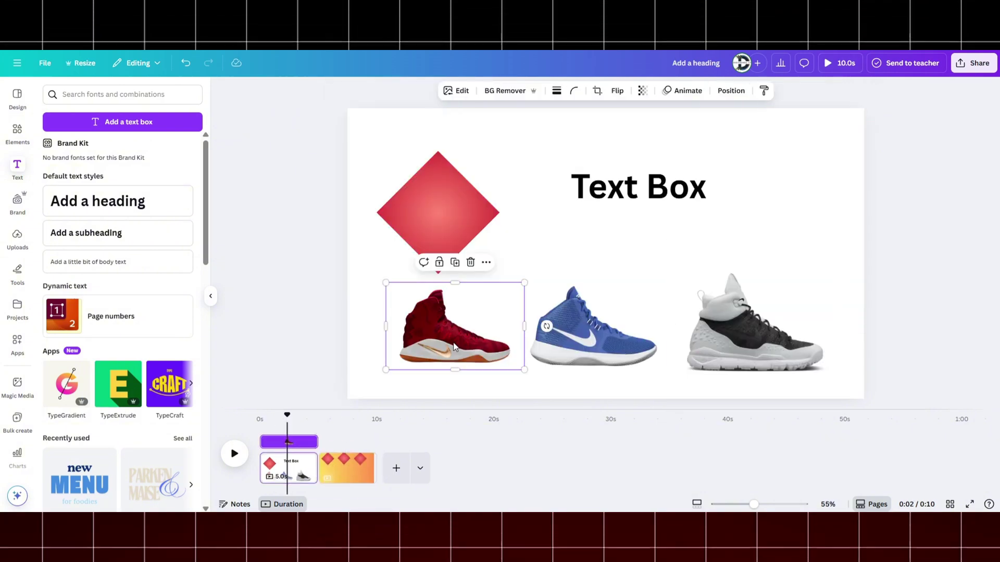
click(343, 461)
key(ctrl+v)
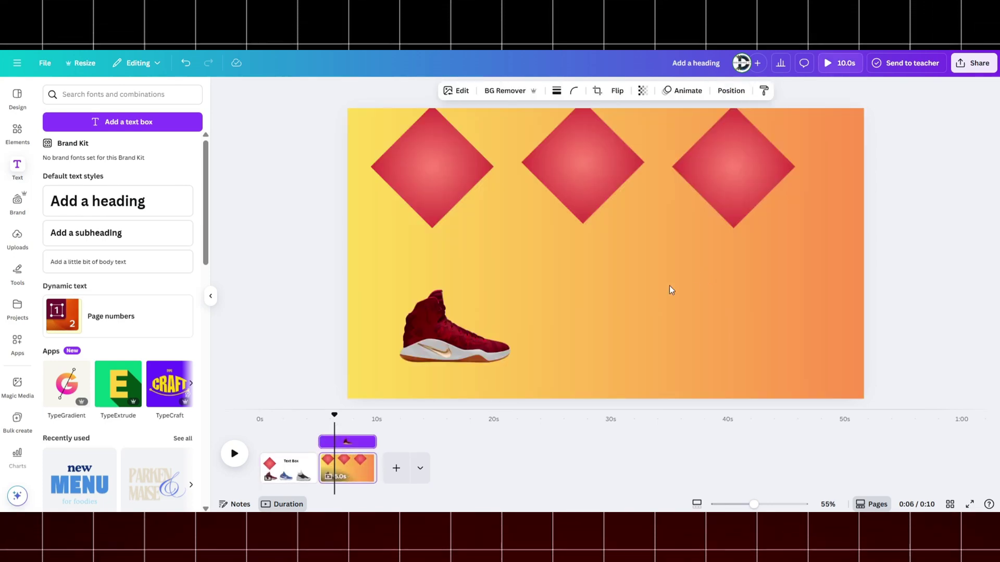
Step: Enlarge the red shoe and center it beneath the middle diamond
drag(461, 330, 643, 310)
drag(568, 263, 477, 224)
drag(599, 293, 607, 311)
click(427, 304)
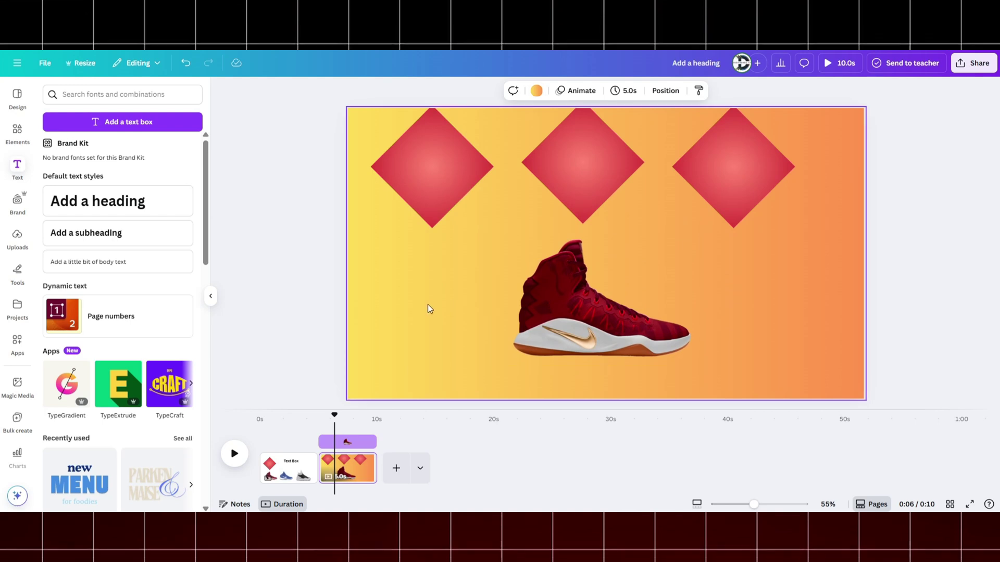
Step: Add a rectangle, reshape it into a thin horizontal bar and place it overlapping the red shoe's left side
key(r)
click(558, 252)
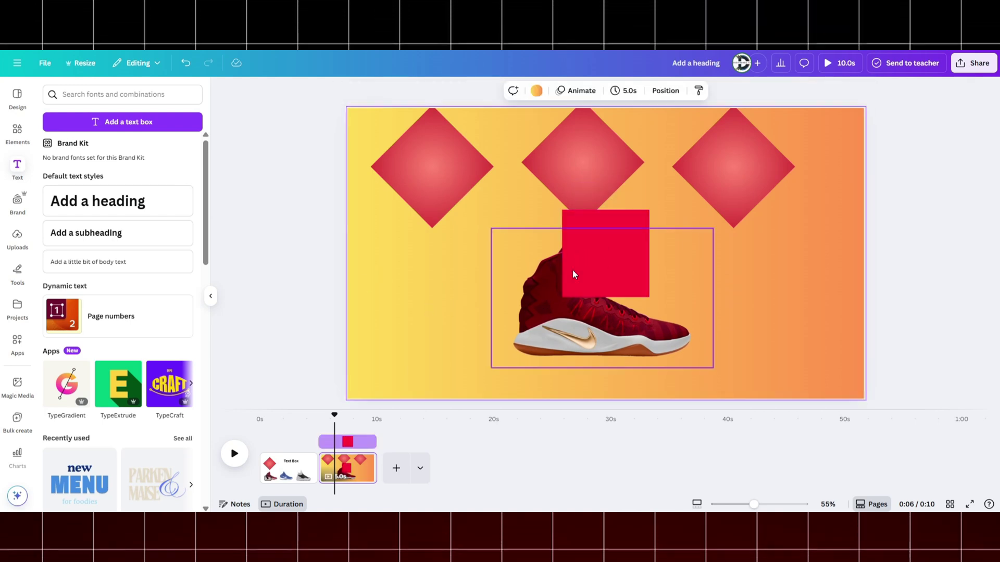
click(573, 270)
drag(605, 244, 501, 299)
drag(487, 352, 495, 314)
drag(500, 264, 425, 307)
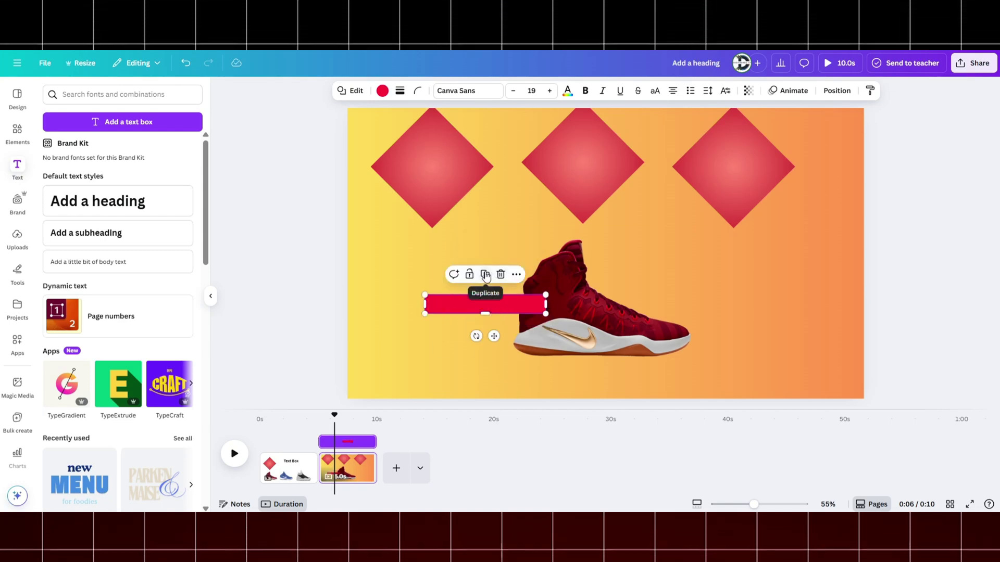
Step: Set the bar's transparency to 0 and place a duplicate of it on the red shoe's right side
click(747, 91)
drag(775, 131, 687, 134)
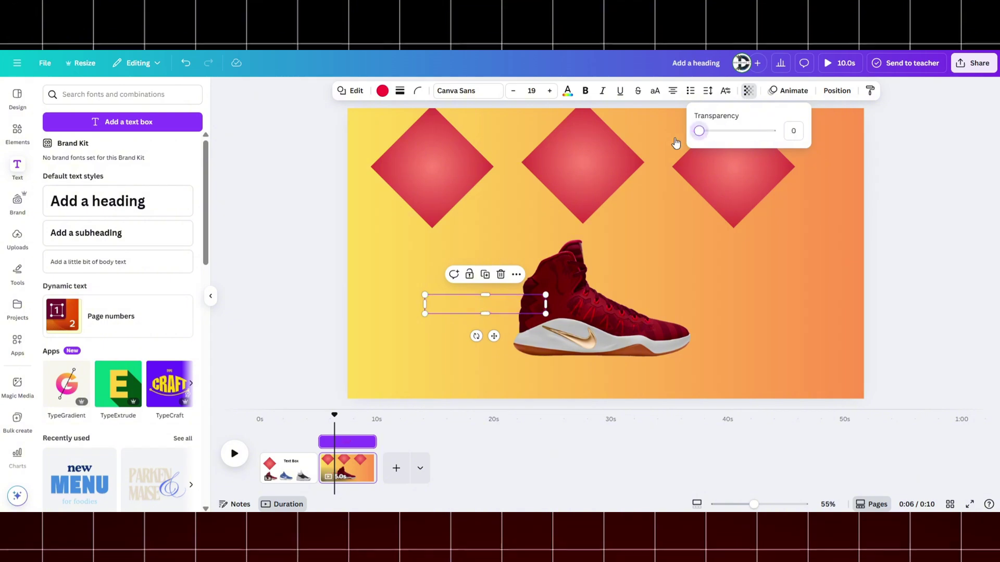
click(485, 306)
drag(485, 306, 694, 305)
Step: Group the red shoe with its two invisible bars, then shrink the group and place it beneath the left diamond
click(708, 338)
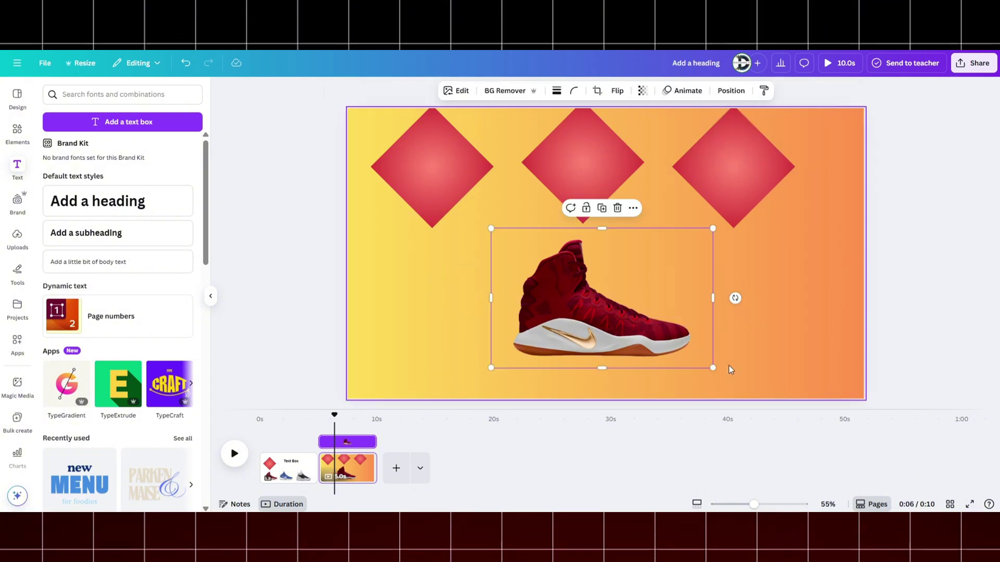
click(757, 376)
drag(757, 375, 466, 304)
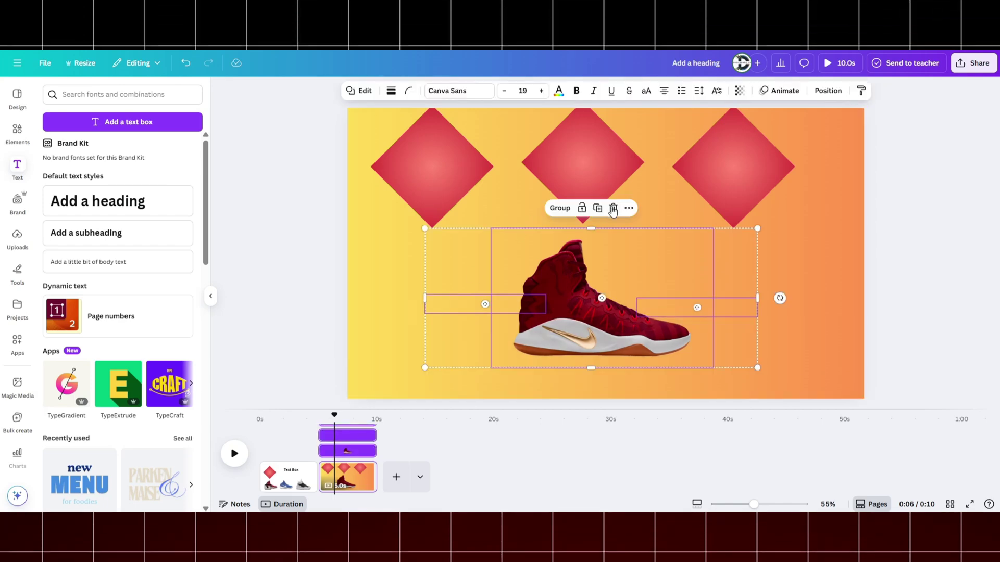
click(560, 208)
drag(757, 228, 558, 312)
drag(518, 347, 446, 299)
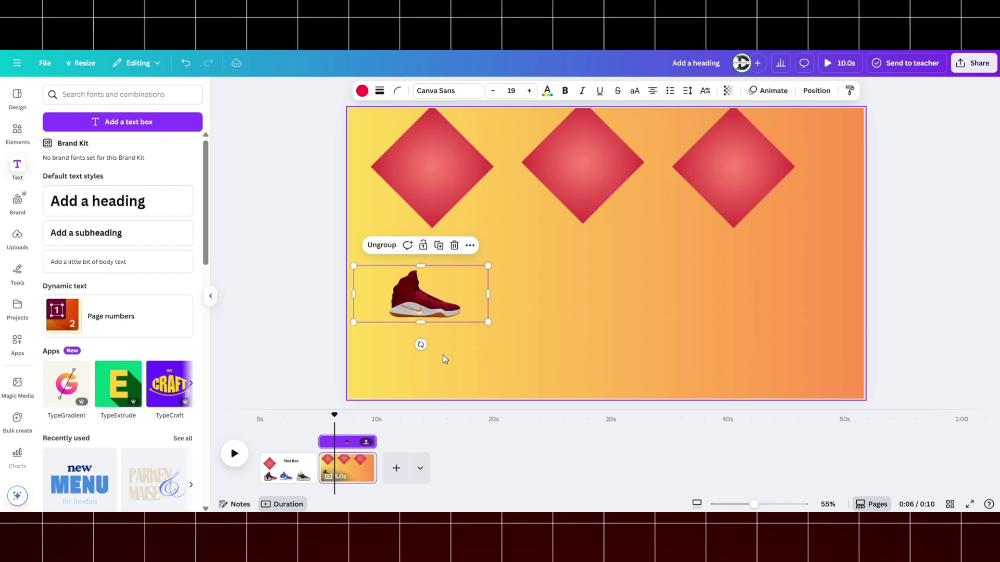
Step: Copy the blue shoe from the first page onto the second page
click(289, 466)
click(569, 375)
key(ctrl+c)
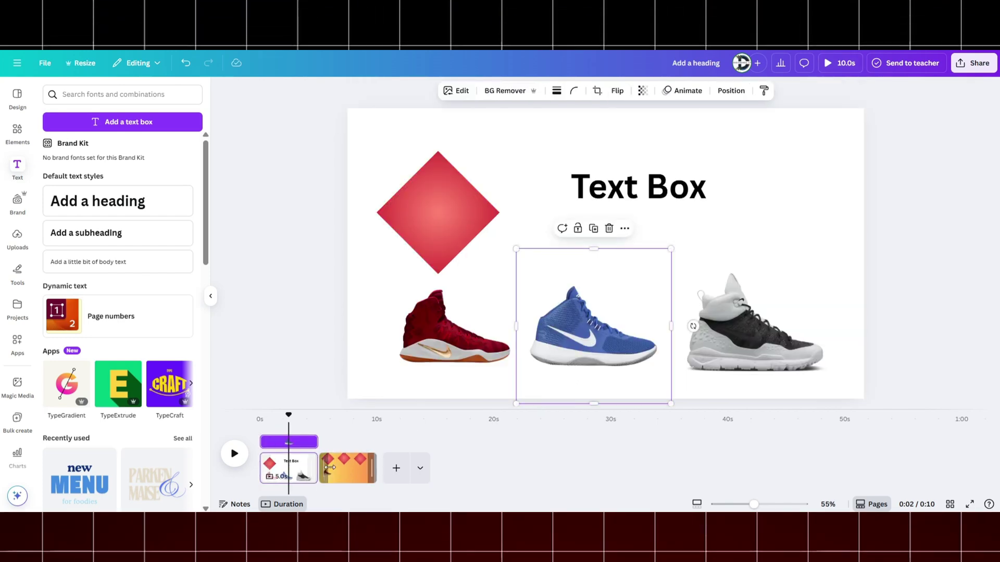
click(336, 464)
key(ctrl+v)
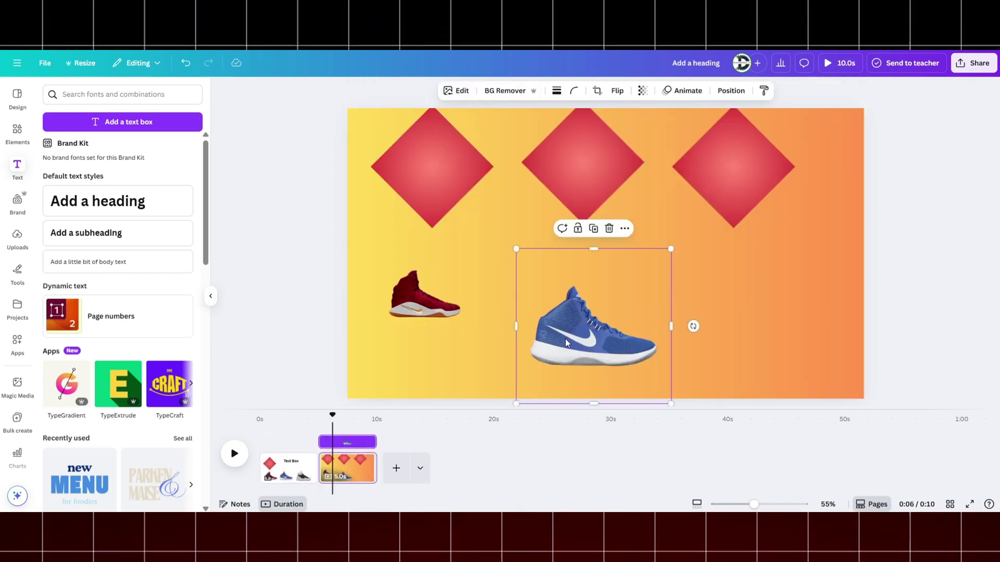
Step: Add a rectangle and reshape it into a long thin bar extending from the blue shoe's right side
key(r)
click(721, 333)
drag(610, 251, 787, 318)
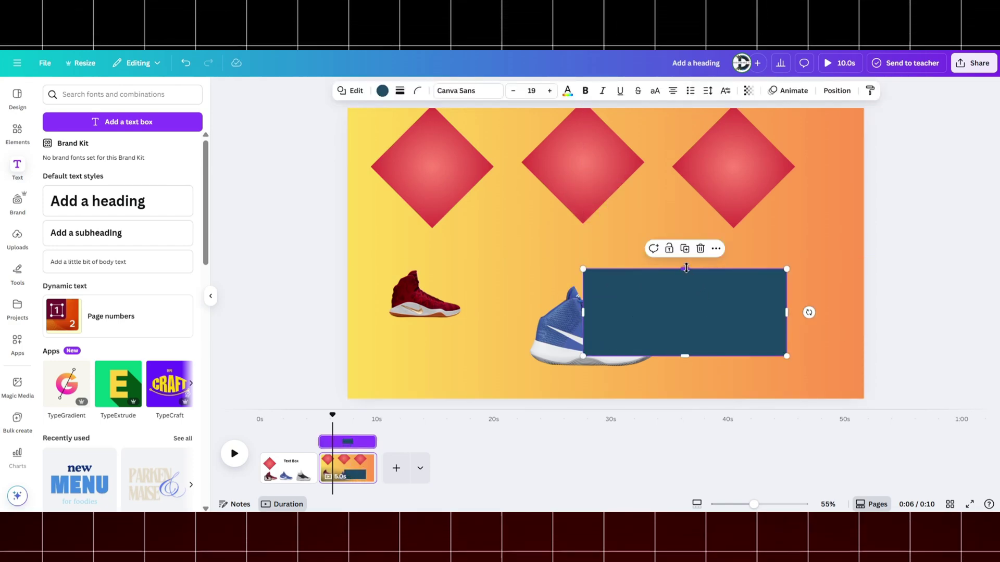
drag(686, 268, 685, 346)
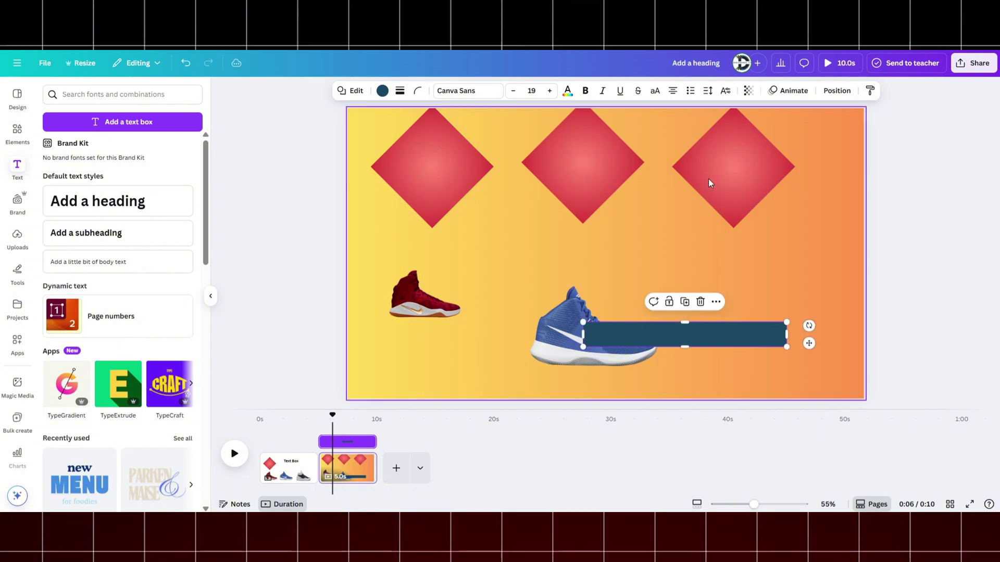
Step: Set this bar's transparency to 0 and place a duplicate of it on the blue shoe's left side
click(748, 90)
drag(775, 131, 646, 145)
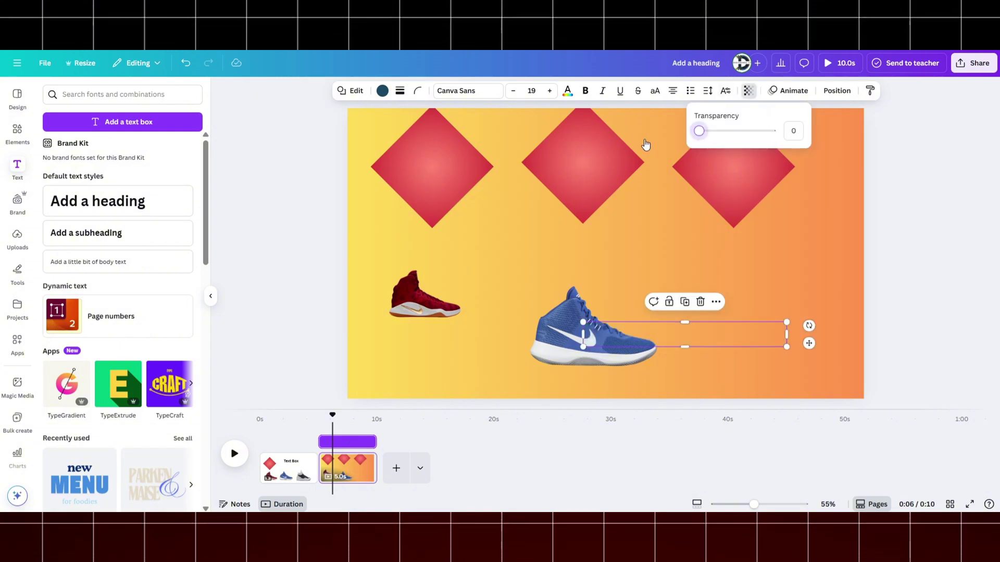
click(714, 343)
drag(745, 336, 508, 354)
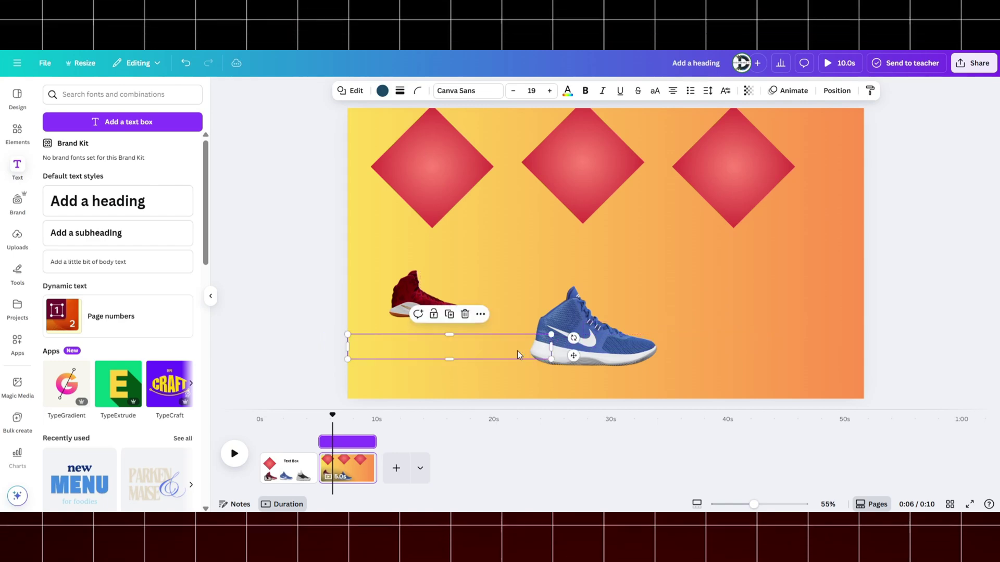
Step: Group the blue shoe with its two invisible bars, shrink the group and place it beside the red shoe
click(697, 375)
click(469, 338)
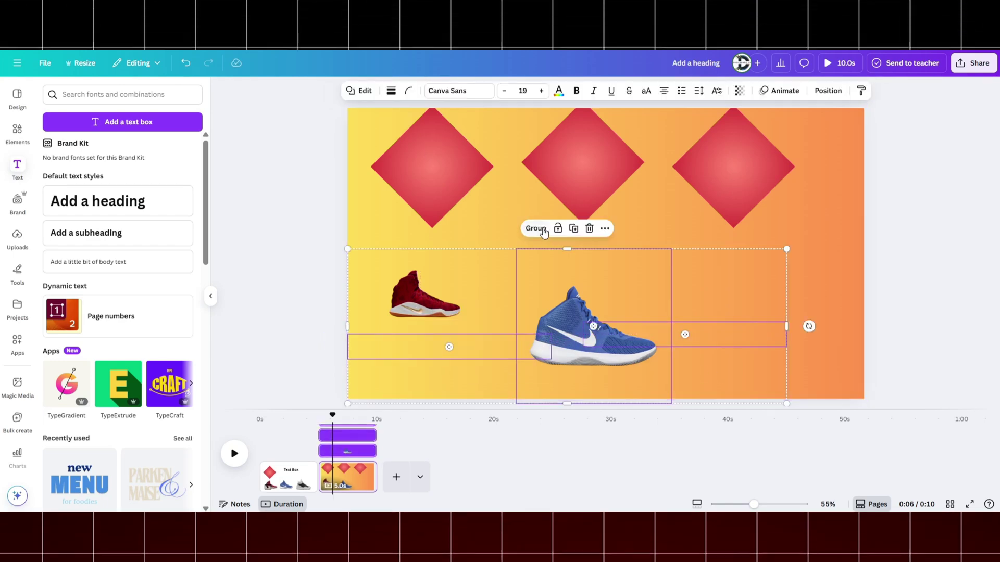
drag(787, 250, 509, 346)
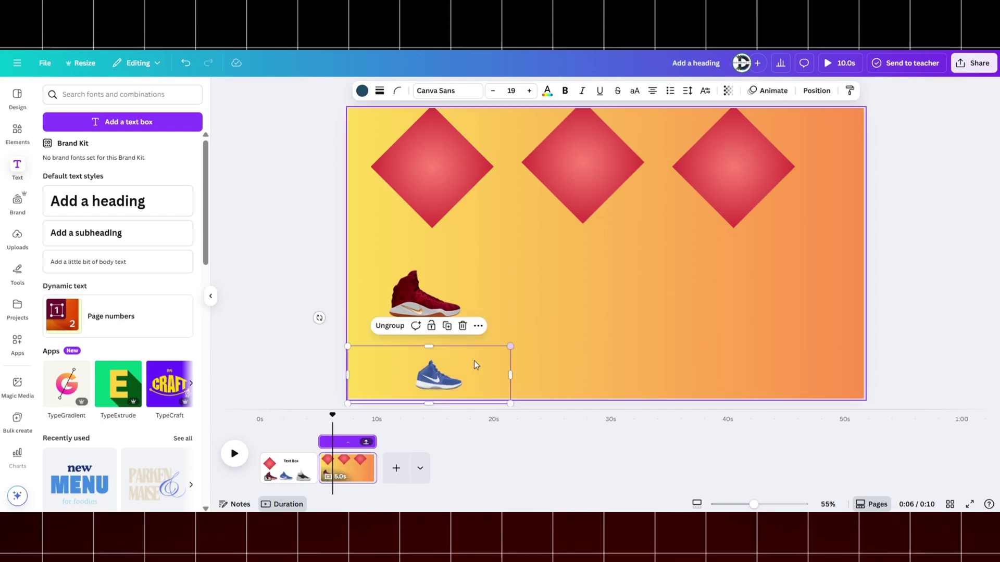
drag(438, 373, 524, 287)
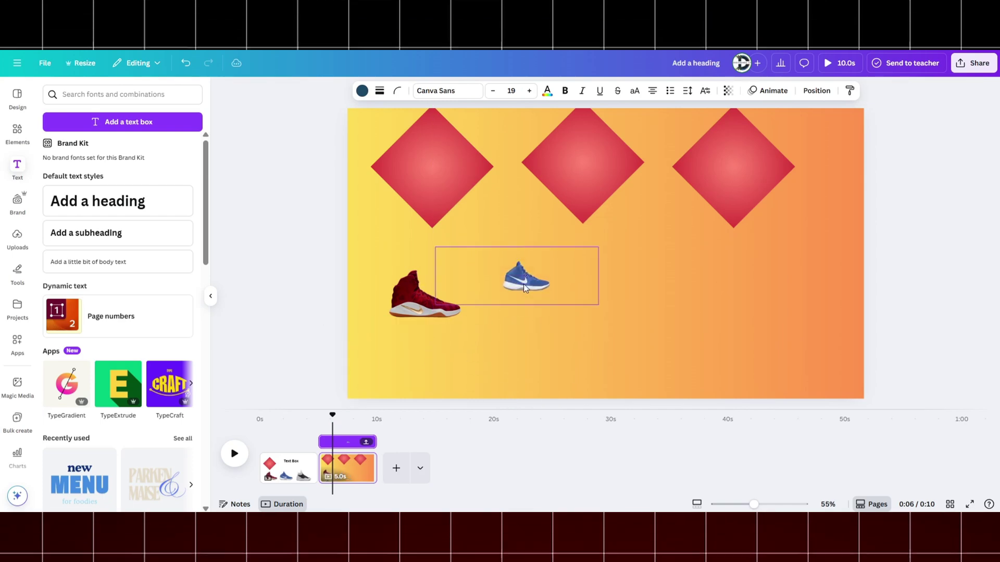
Step: Copy the black and grey shoe from the first page onto the second page
click(293, 467)
click(689, 326)
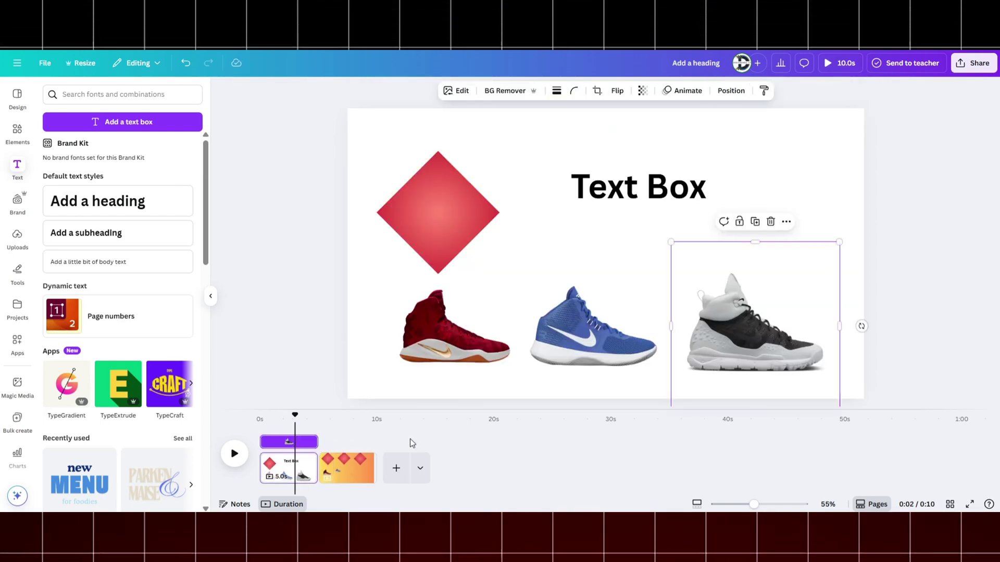
click(358, 469)
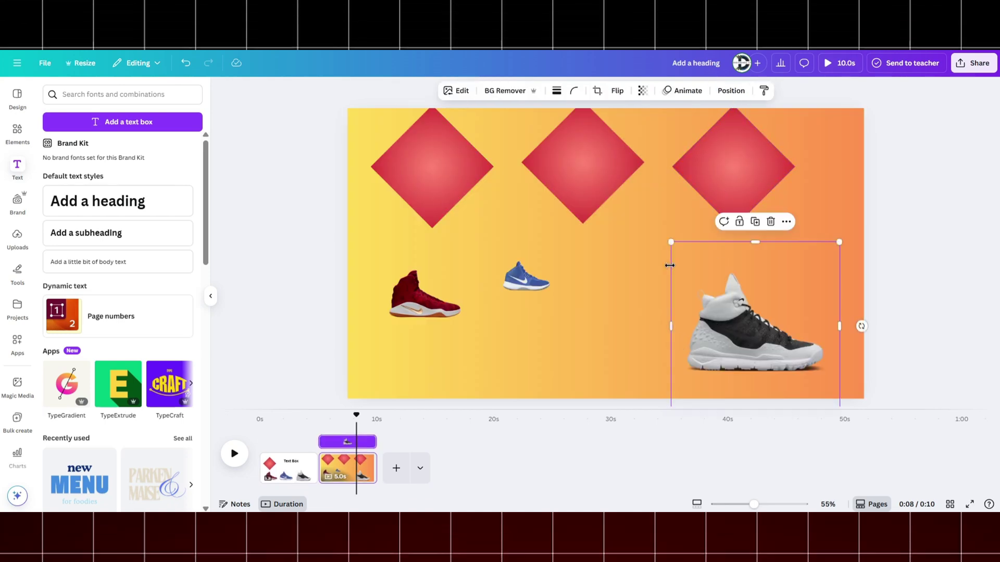
Step: Add a rectangle and flatten it into a thin bar overlapping the black and grey shoe's left side
key(r)
click(618, 326)
drag(606, 252, 677, 322)
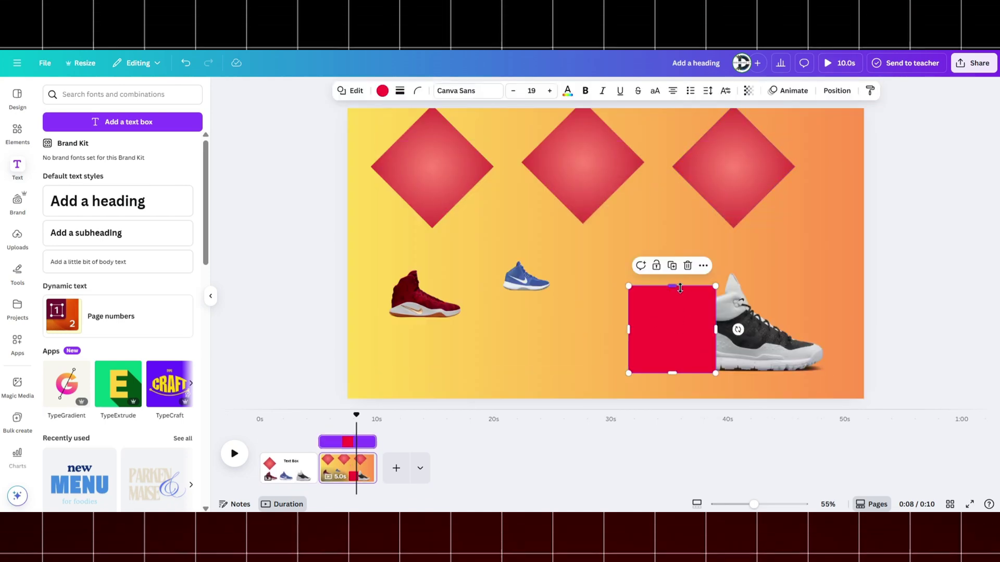
drag(676, 286, 673, 335)
drag(672, 374, 672, 350)
click(756, 364)
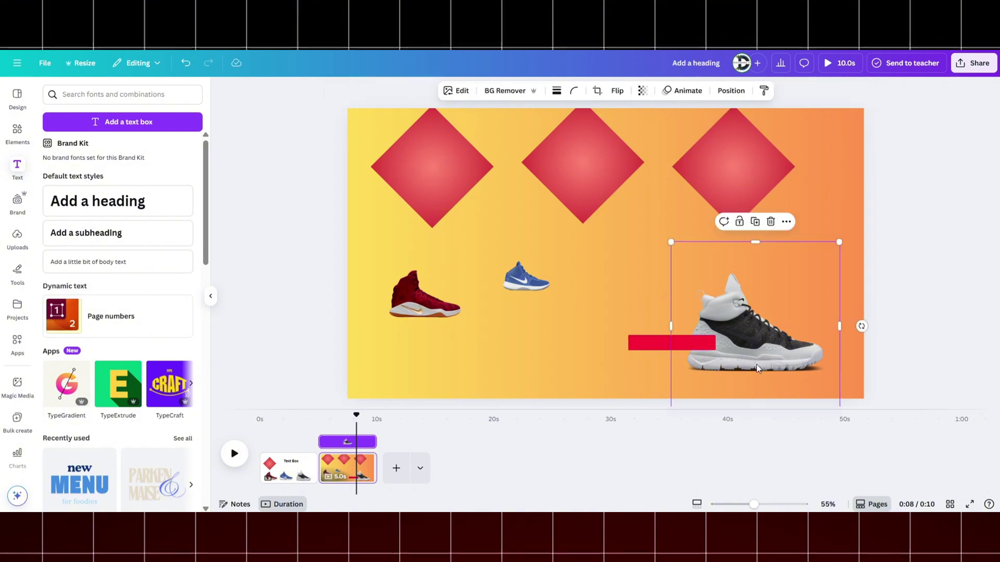
Step: Set the transparency of the red bar beside the black and grey shoe to 0
click(651, 337)
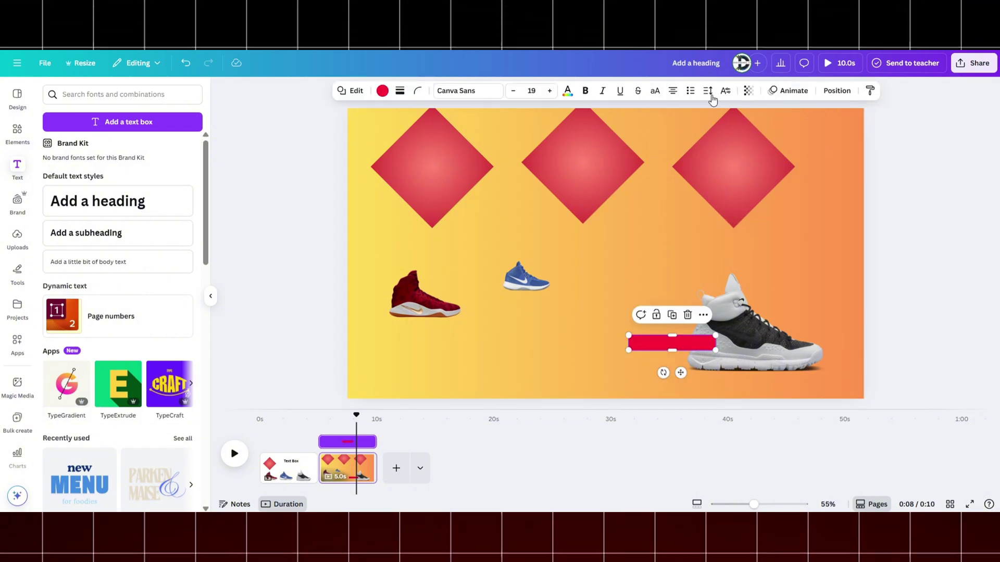
click(747, 92)
drag(728, 130, 697, 130)
Step: Select the black and grey shoe together with its invisible bar and move both left toward the page's center
click(755, 323)
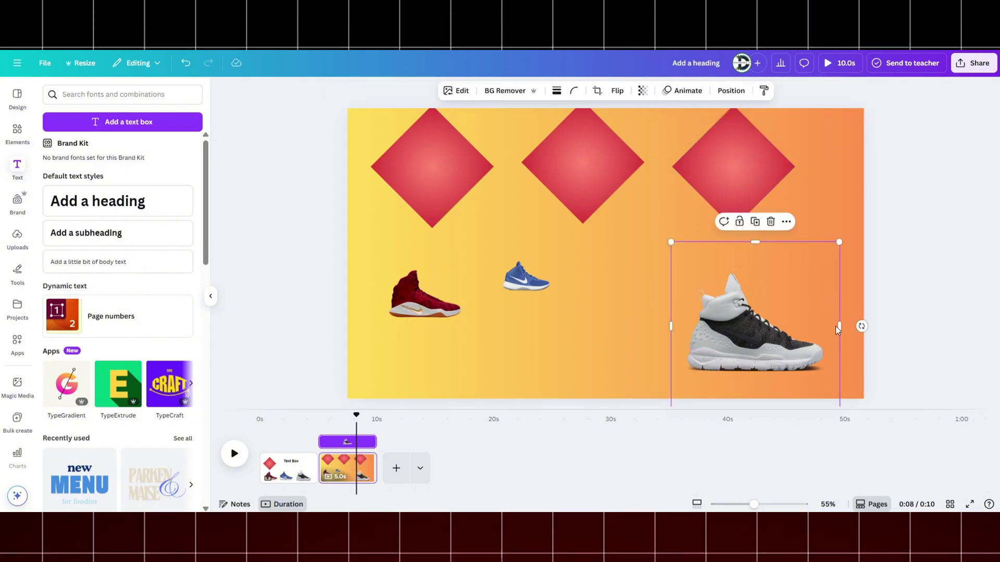
drag(860, 378, 661, 333)
drag(728, 326, 632, 330)
click(783, 307)
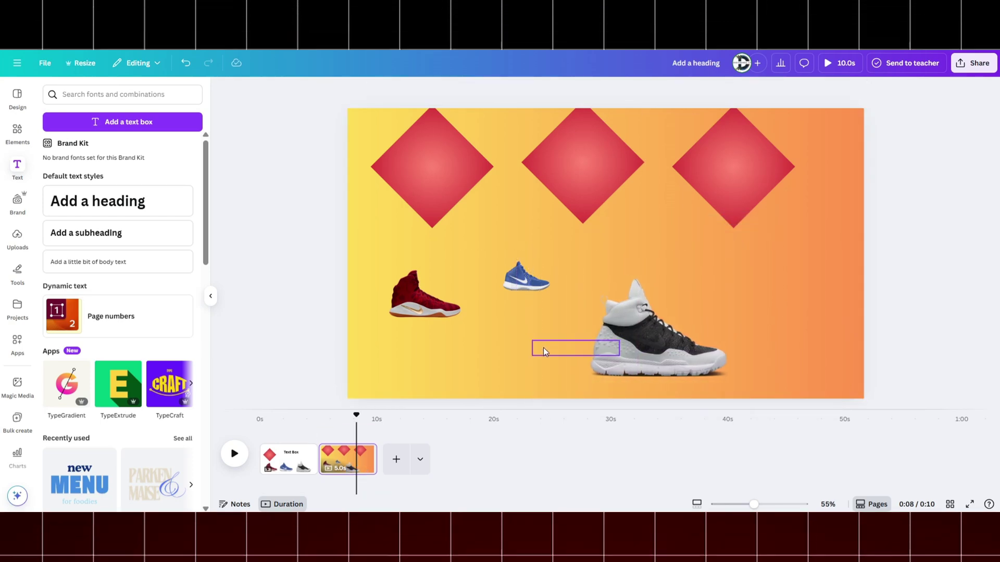
Step: Copy the invisible bar beside the black and grey shoe so it overlaps the shoe's right side
click(543, 351)
drag(542, 351, 688, 351)
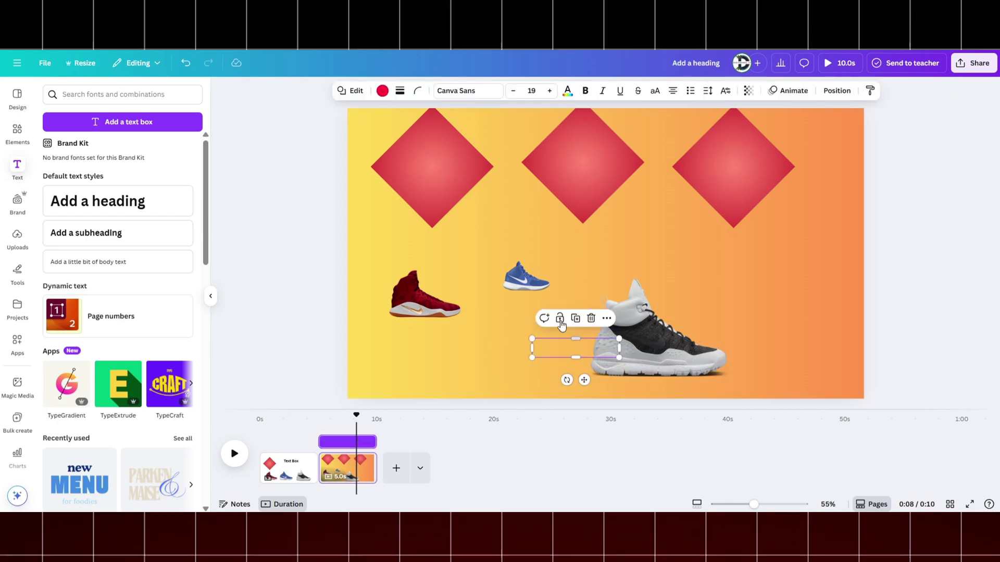
drag(578, 339, 725, 348)
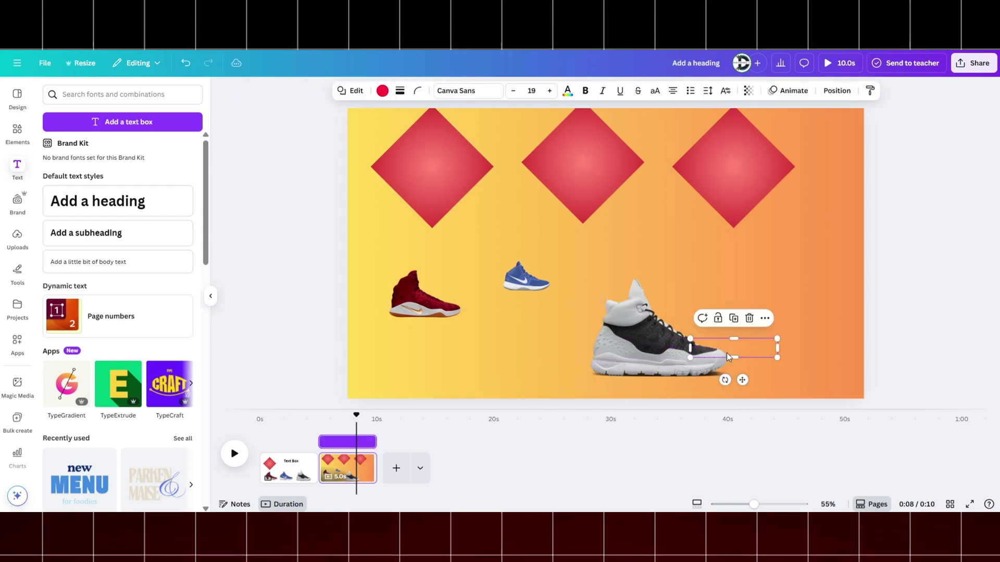
Step: Group the black and grey shoe with both invisible bars and shrink the group to roughly the blue shoe's size
click(779, 364)
drag(586, 341, 587, 338)
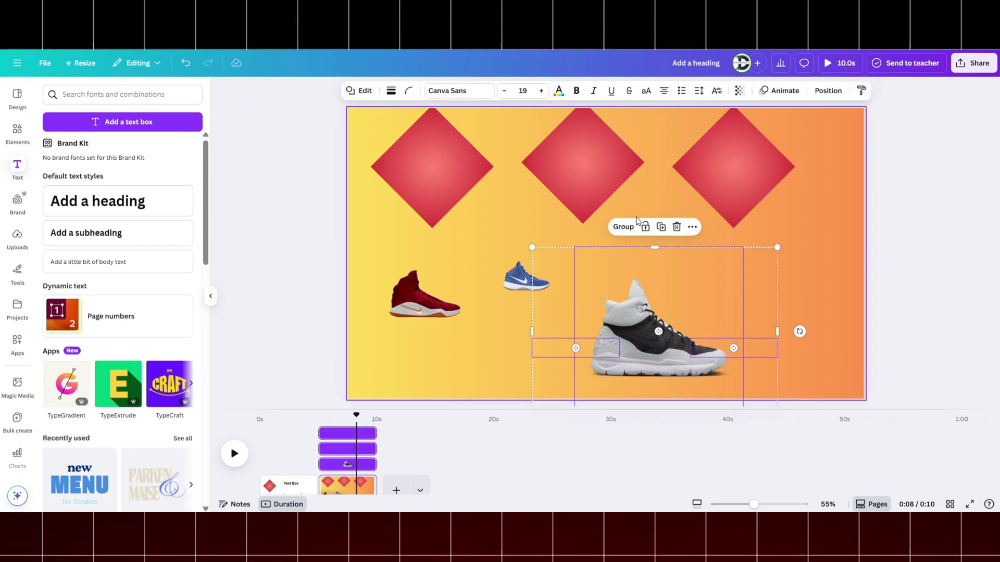
click(625, 228)
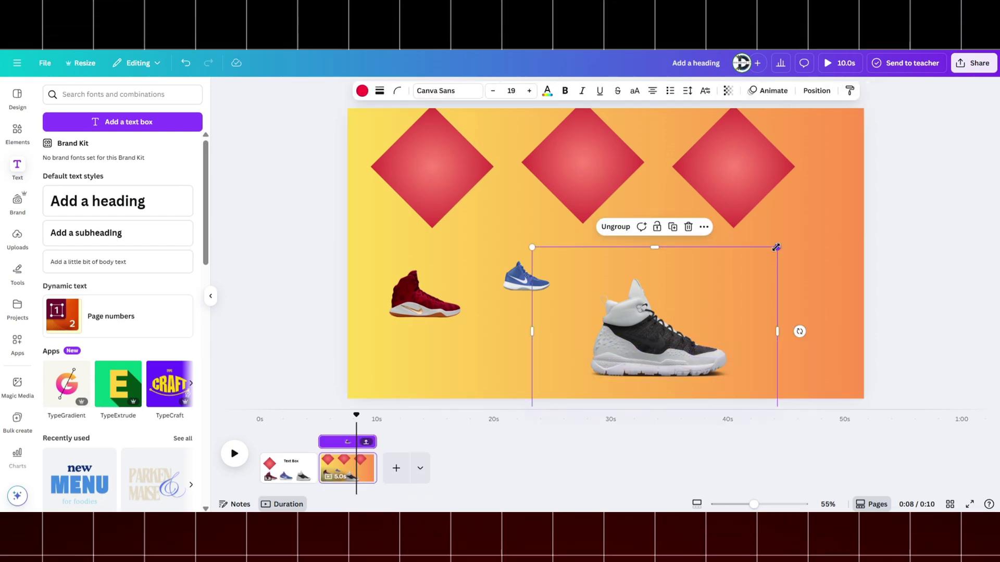
drag(777, 247, 648, 290)
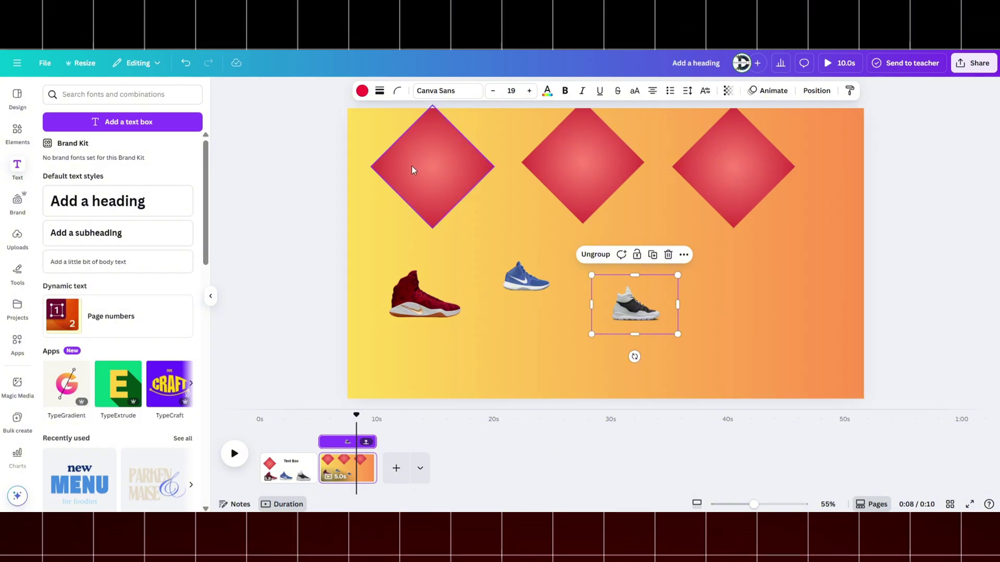
Step: Move the black and grey, blue and red shoe groups completely off the page
drag(630, 307, 884, 396)
click(545, 278)
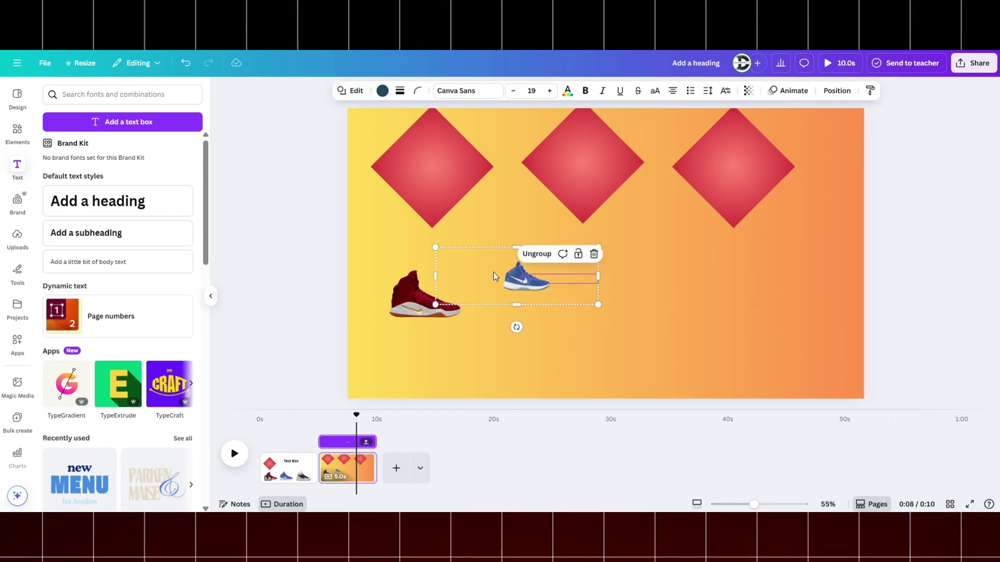
drag(495, 276, 292, 121)
drag(433, 304, 623, 431)
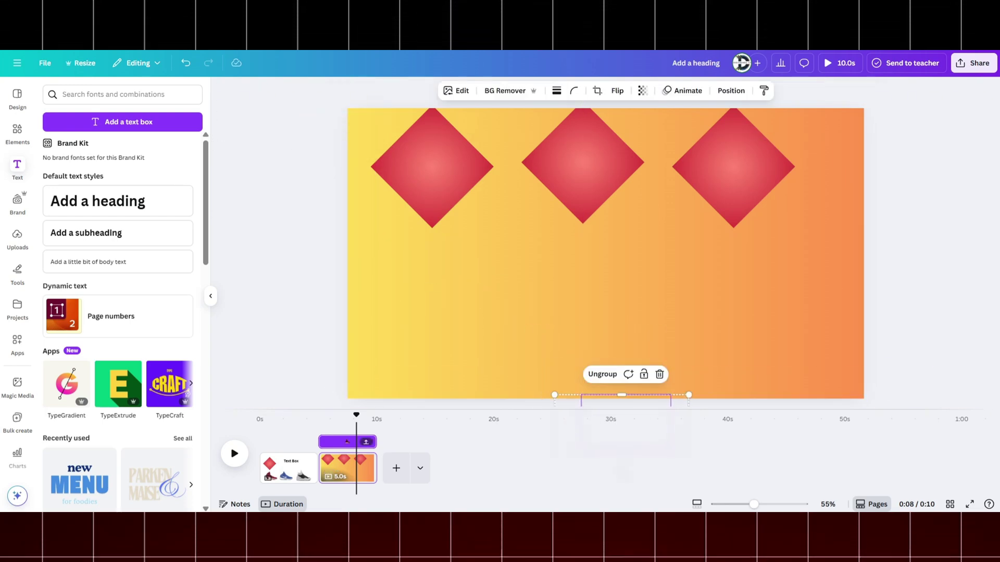
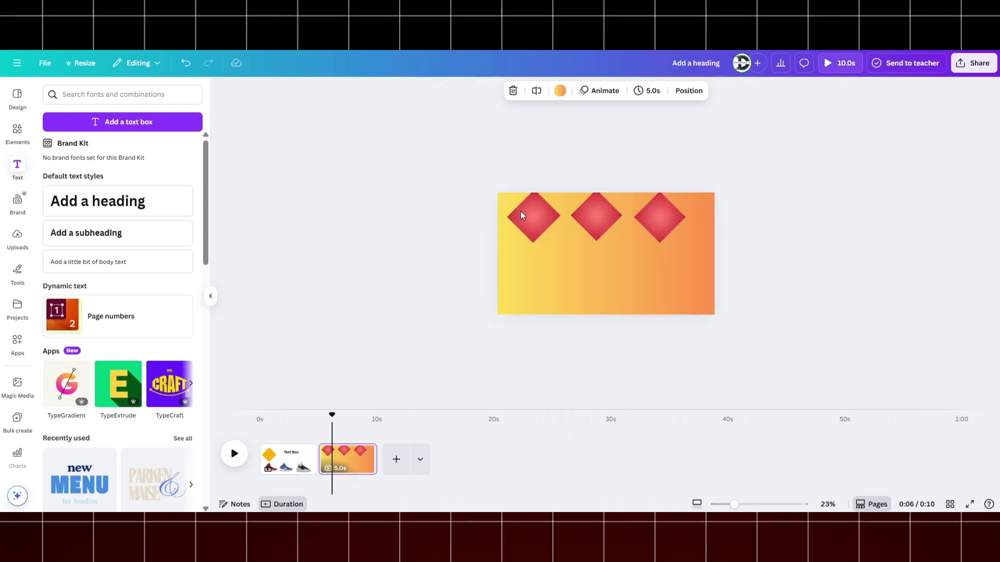
Step: Move the first diamond fully onto the page, change its shape to the preset diamond and rotate it upright
click(520, 210)
drag(538, 215, 537, 227)
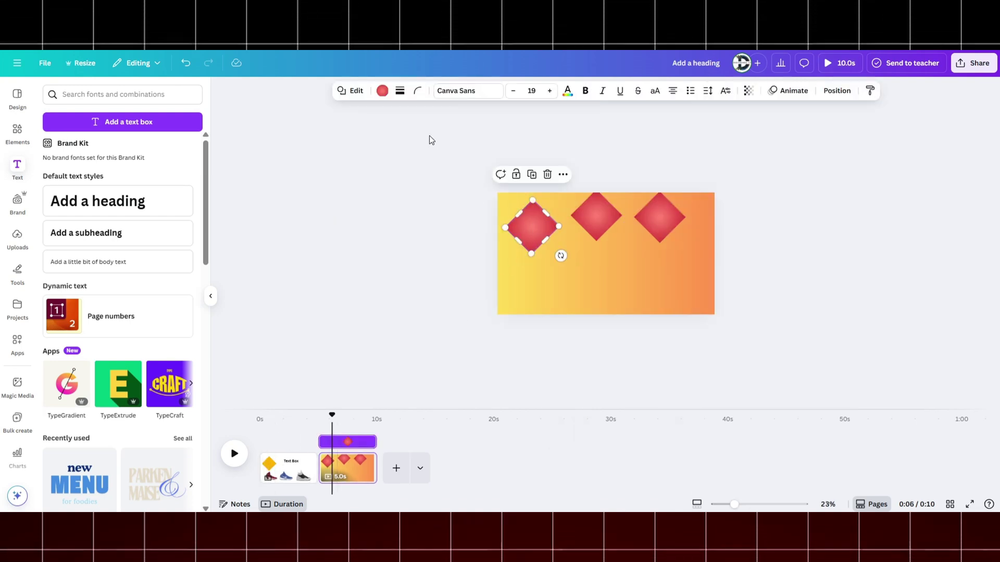
click(347, 91)
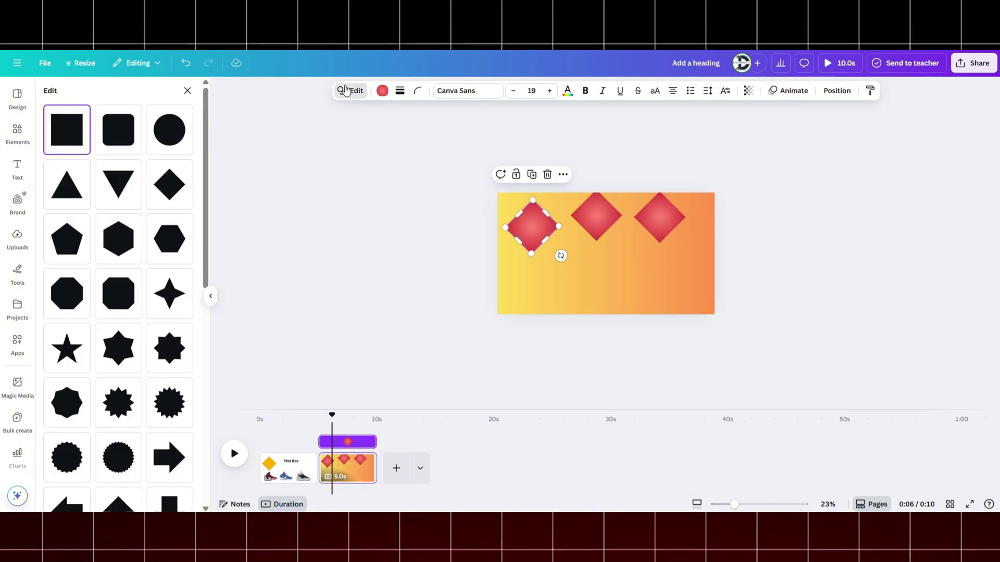
click(161, 185)
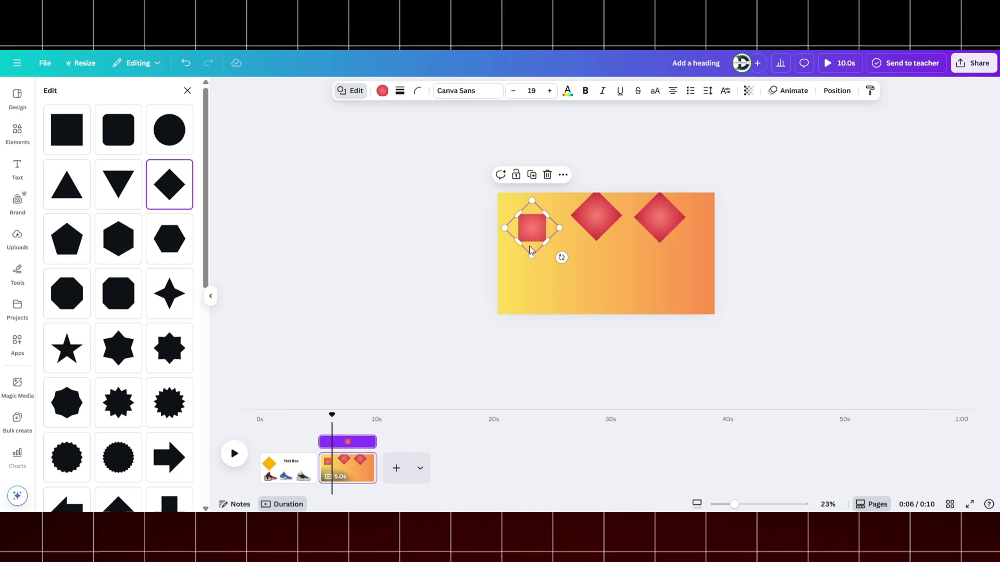
drag(561, 258, 578, 229)
Step: Replace the other two diamonds with two copies of the reshaped first diamond, lined up in a row
click(599, 232)
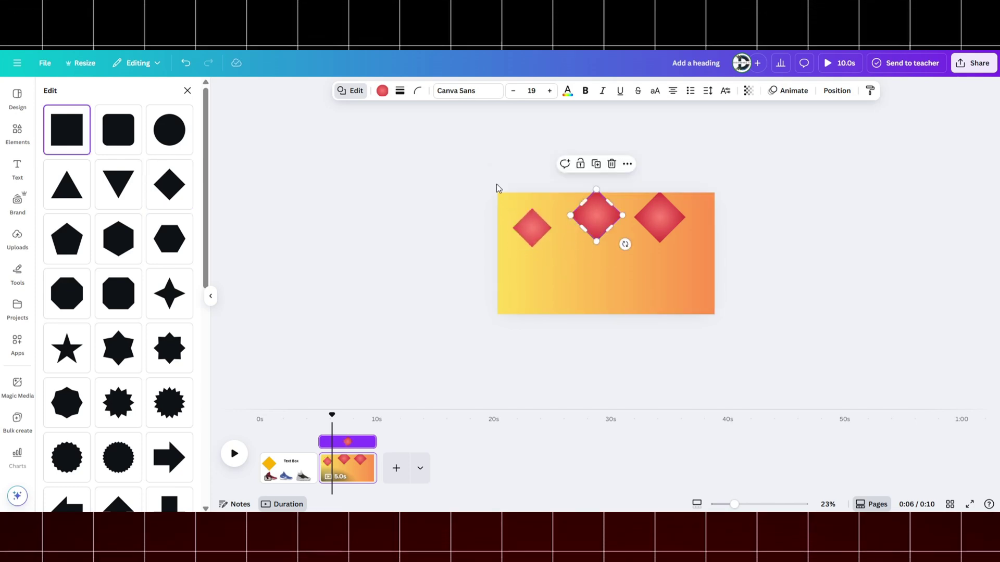
click(171, 185)
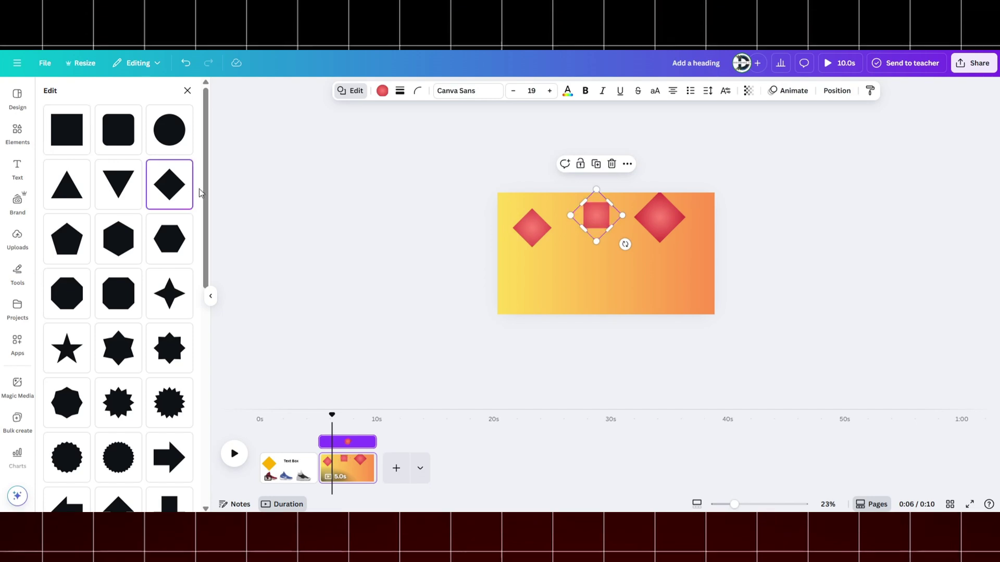
click(596, 237)
click(594, 223)
key(Delete)
click(646, 221)
key(Delete)
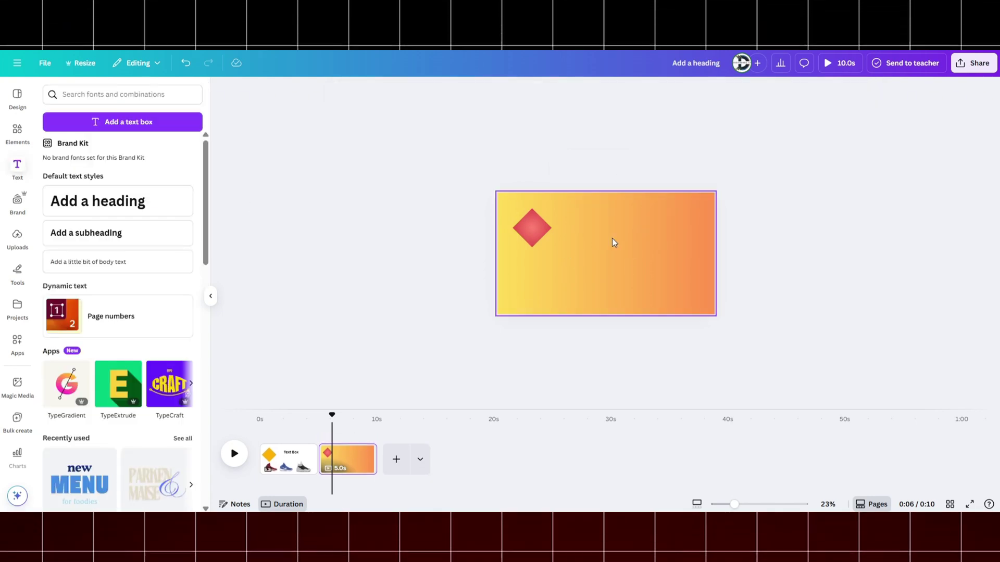
click(533, 230)
drag(533, 230, 648, 230)
Step: Enlarge and reposition the first diamond until it covers the entire page
click(543, 236)
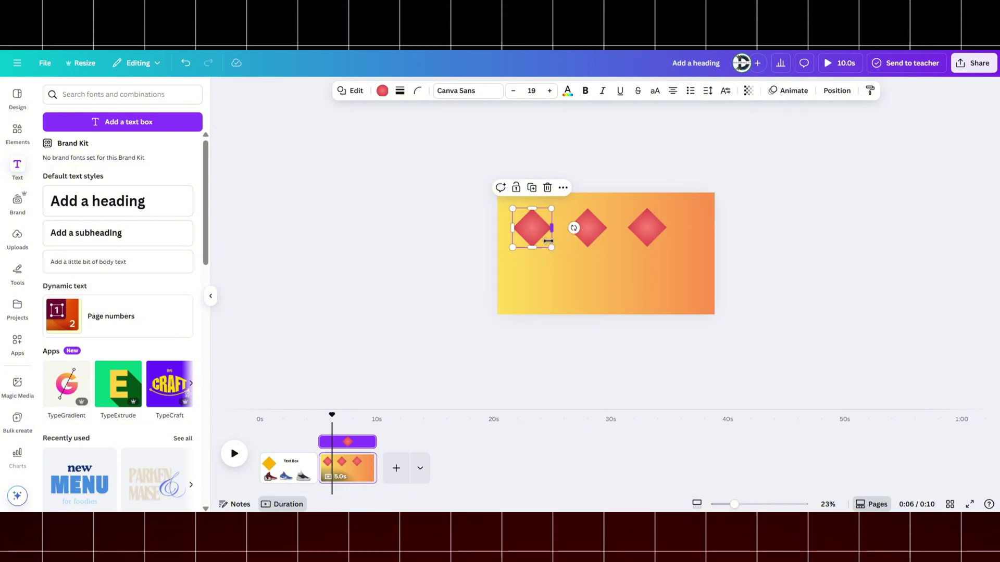
drag(551, 247, 804, 341)
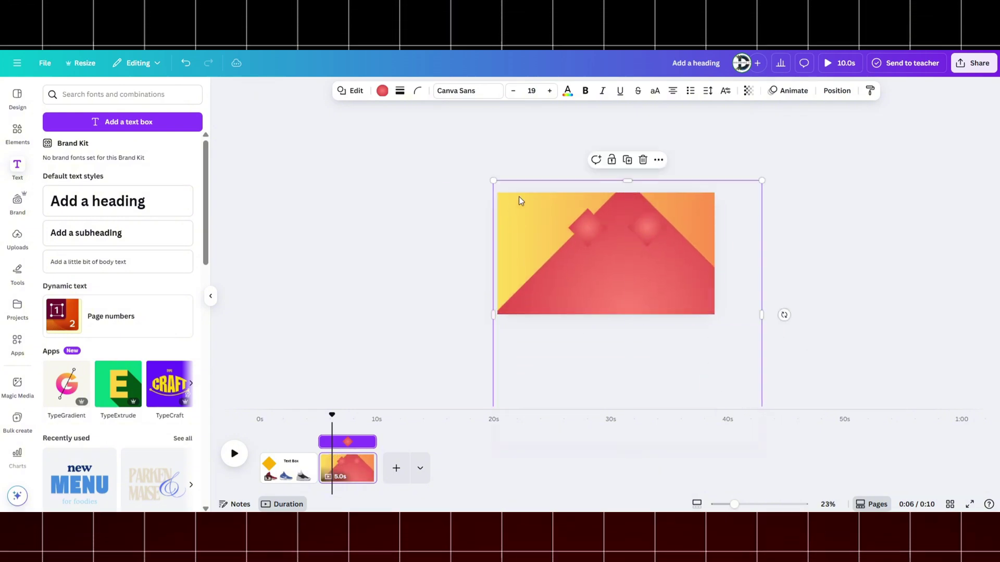
drag(494, 181, 342, 104)
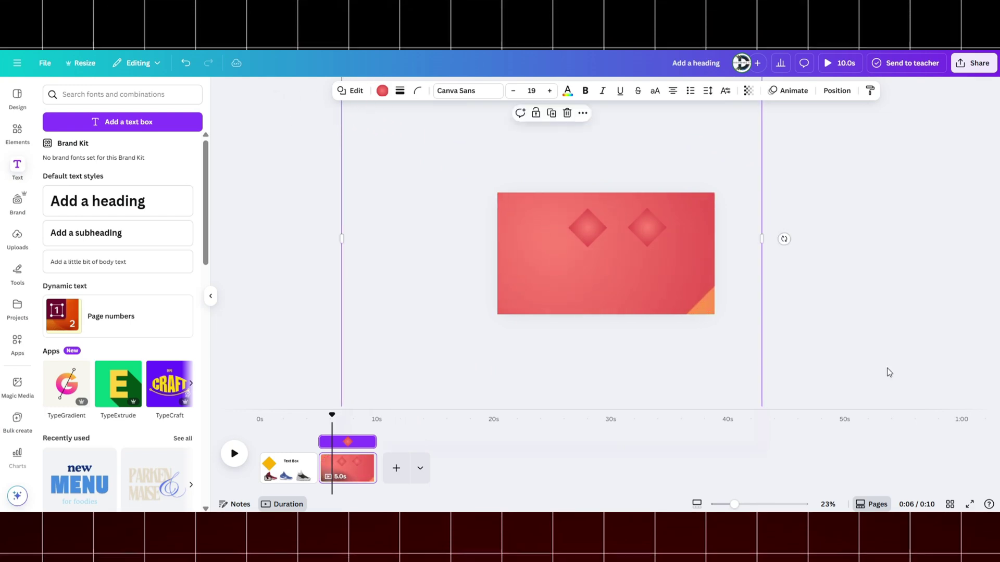
drag(683, 316, 646, 196)
drag(723, 326, 763, 368)
drag(714, 297, 744, 352)
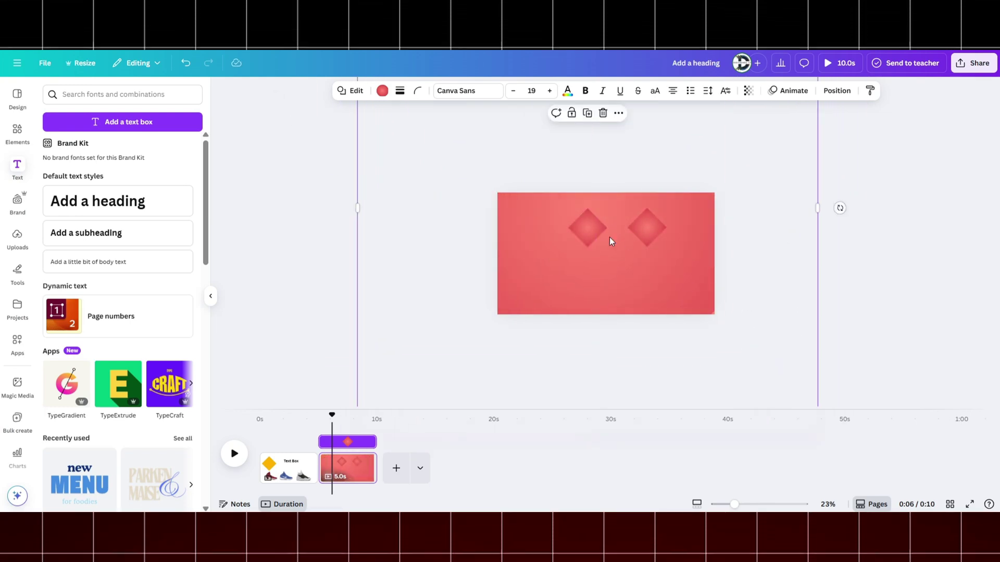
Step: Enlarge the middle diamond from opposite corners and position it to fill the whole page
click(592, 237)
drag(608, 249, 791, 368)
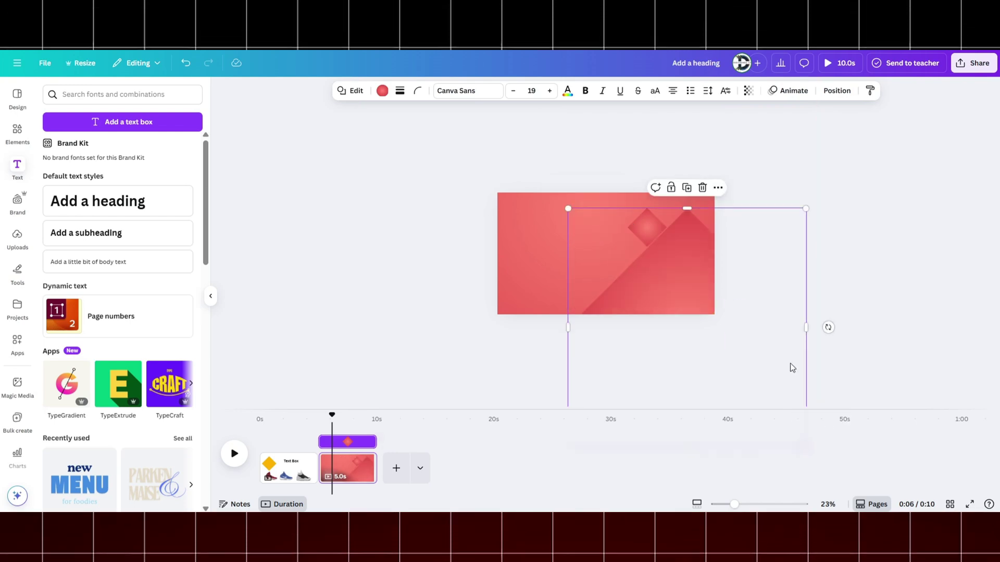
drag(569, 209, 221, 120)
drag(665, 259, 730, 268)
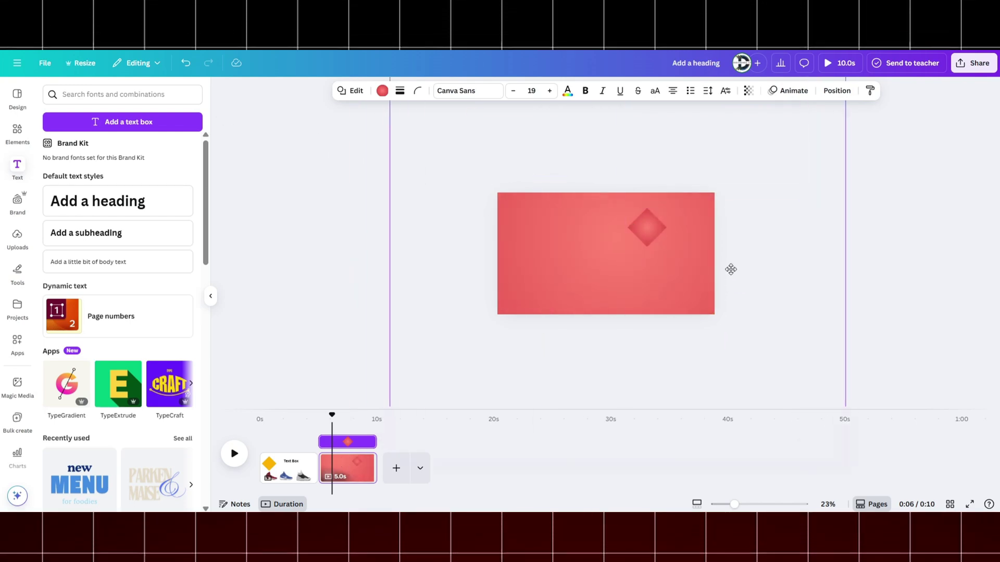
click(645, 234)
drag(647, 247, 737, 296)
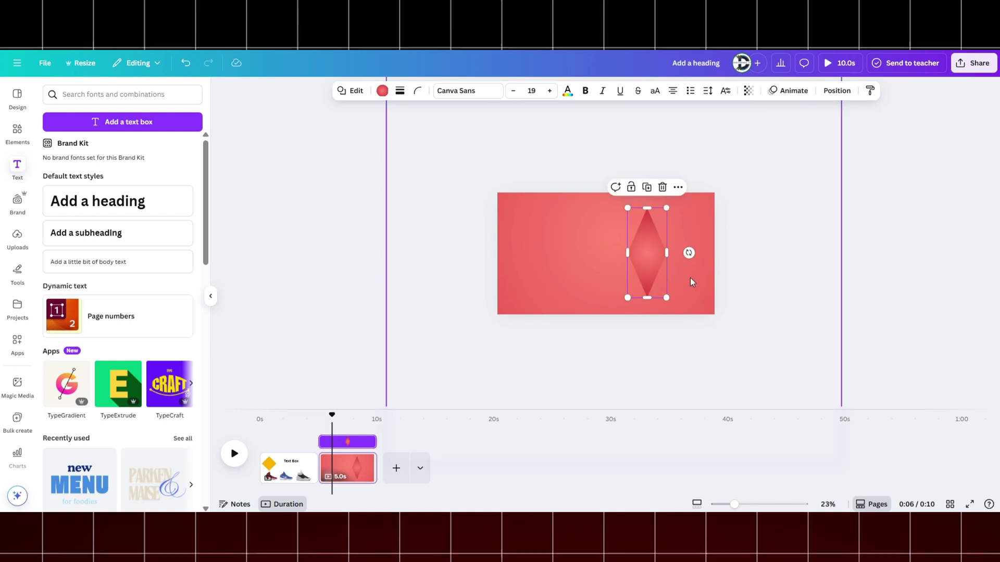
key(ctrl+z)
Step: Scale up the last small diamond and shift it until it also covers the full page
drag(666, 247, 847, 406)
drag(627, 208, 340, 143)
drag(578, 298, 587, 216)
click(471, 352)
click(619, 267)
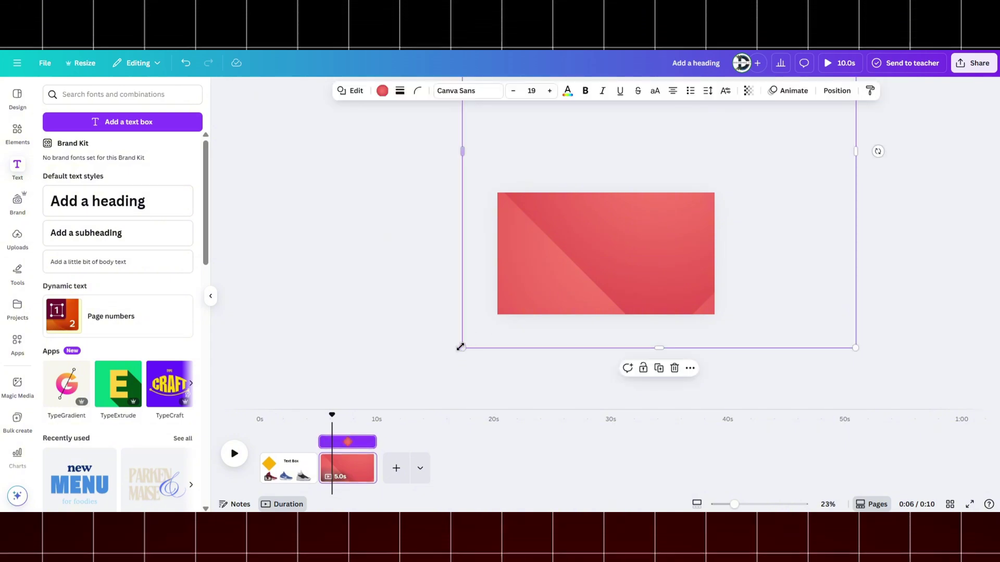
drag(460, 347, 426, 381)
drag(685, 263, 653, 336)
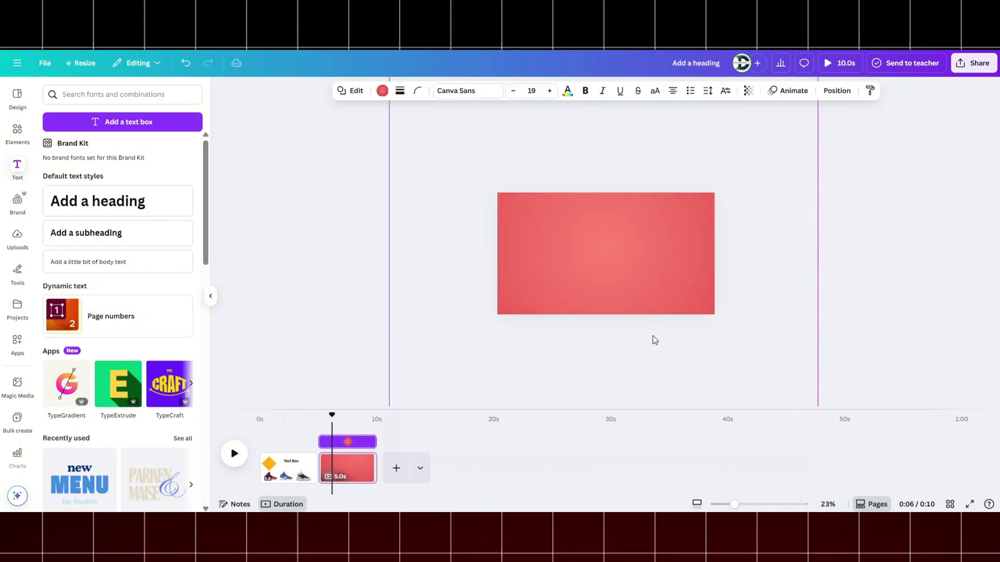
Step: Show the page's layers and move the second diamond layer above the topmost diamond layer
key(alt+1)
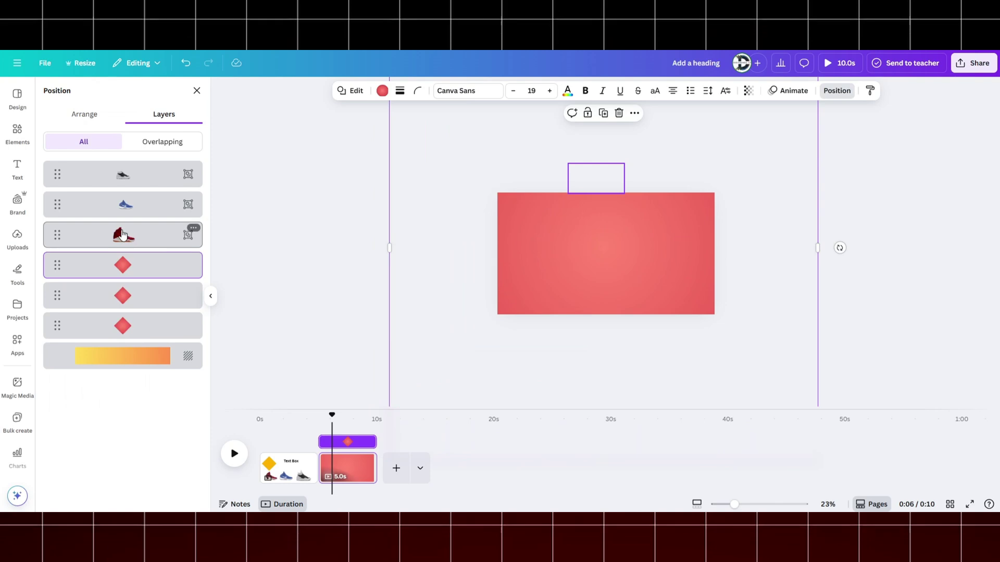
click(117, 302)
drag(117, 302, 120, 266)
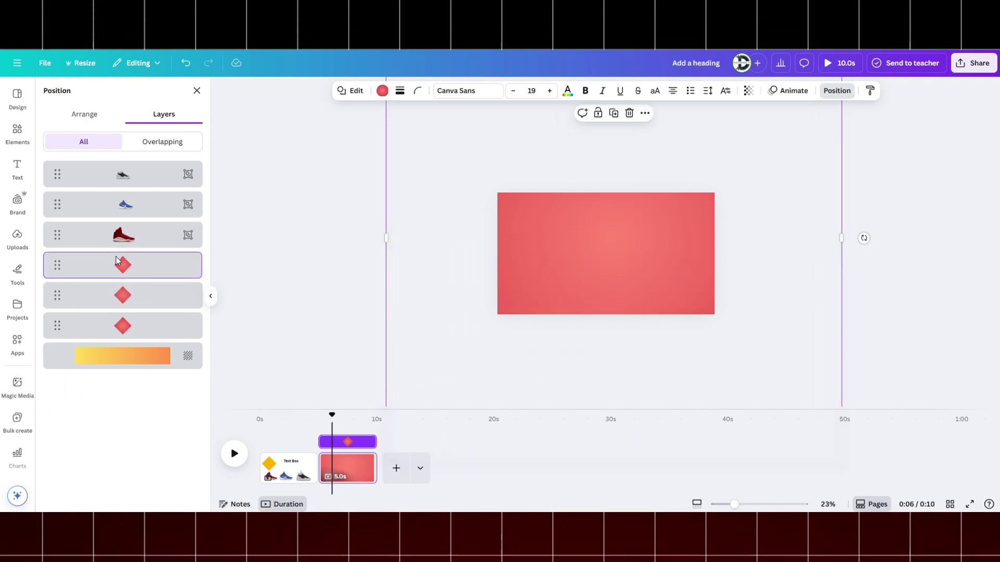
Step: Duplicate the second page and, on the copy, bring the red shoe group to the page's center and enlarge it
right_click(353, 474)
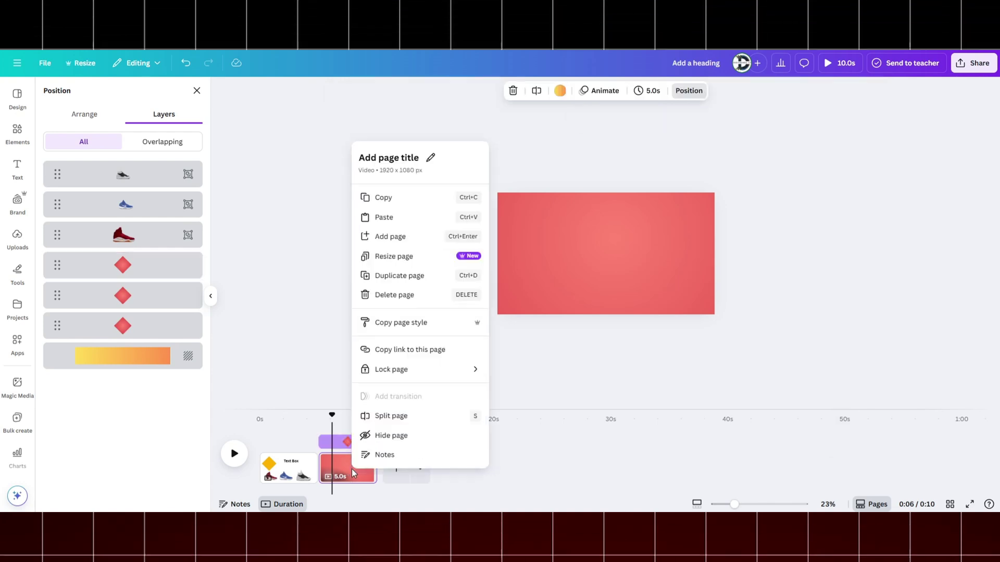
click(383, 280)
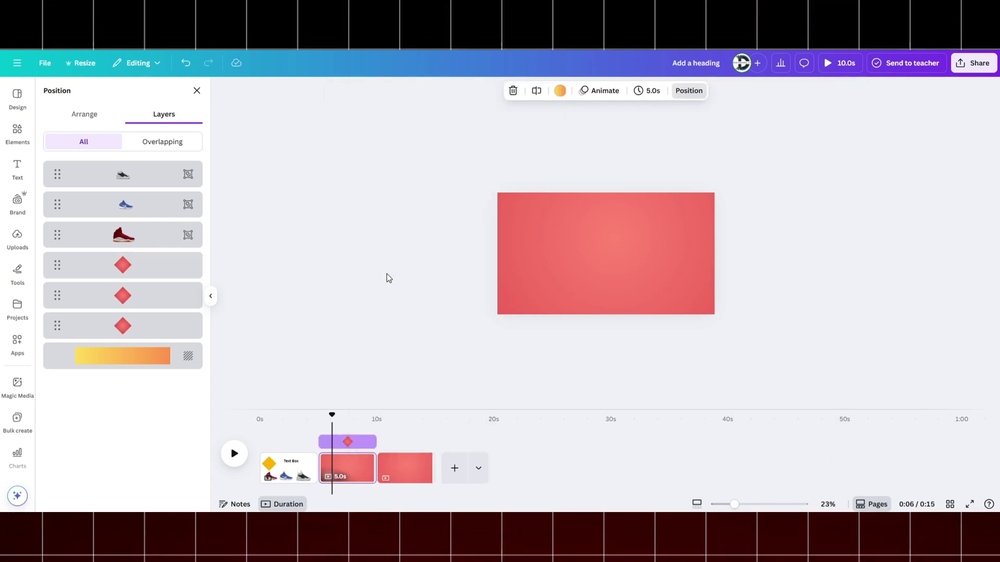
click(150, 240)
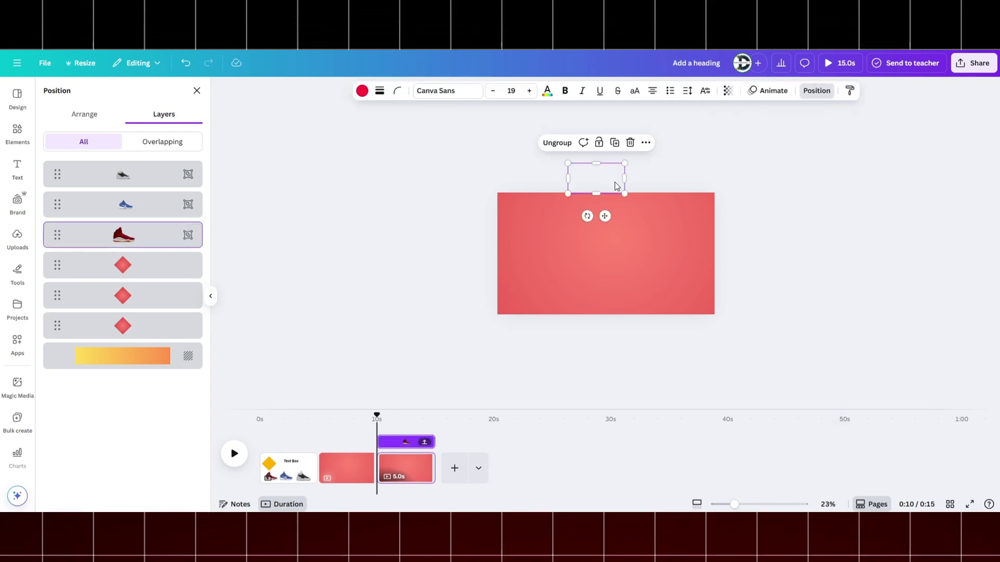
drag(624, 192, 646, 259)
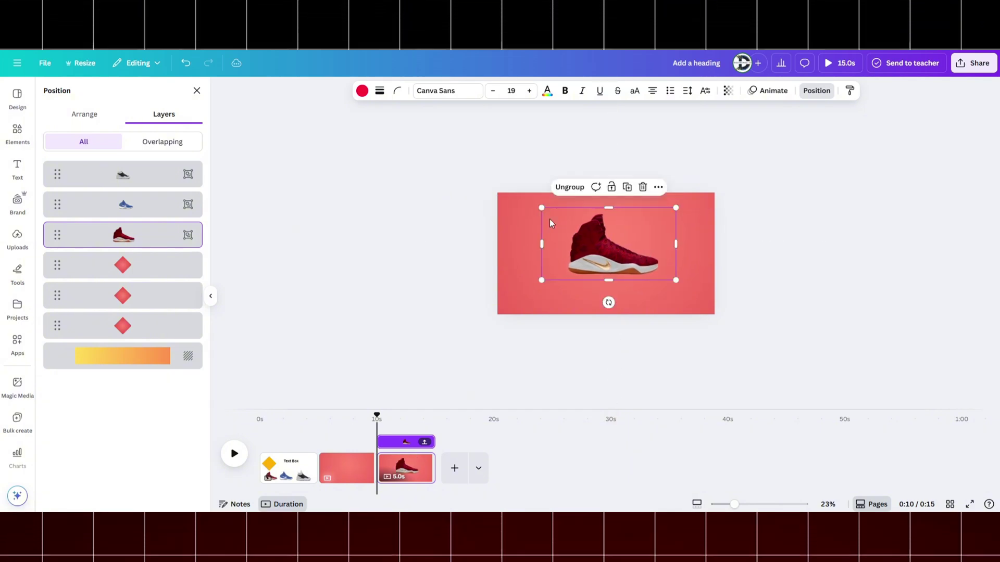
drag(541, 207, 527, 200)
drag(608, 245, 523, 214)
Step: Add a text box reading "NIKE" over the red shoe and enlarge the text to size 298
click(381, 264)
key(t)
key(Escape)
double_click(566, 256)
text(NIKE)
key(ctrl+a)
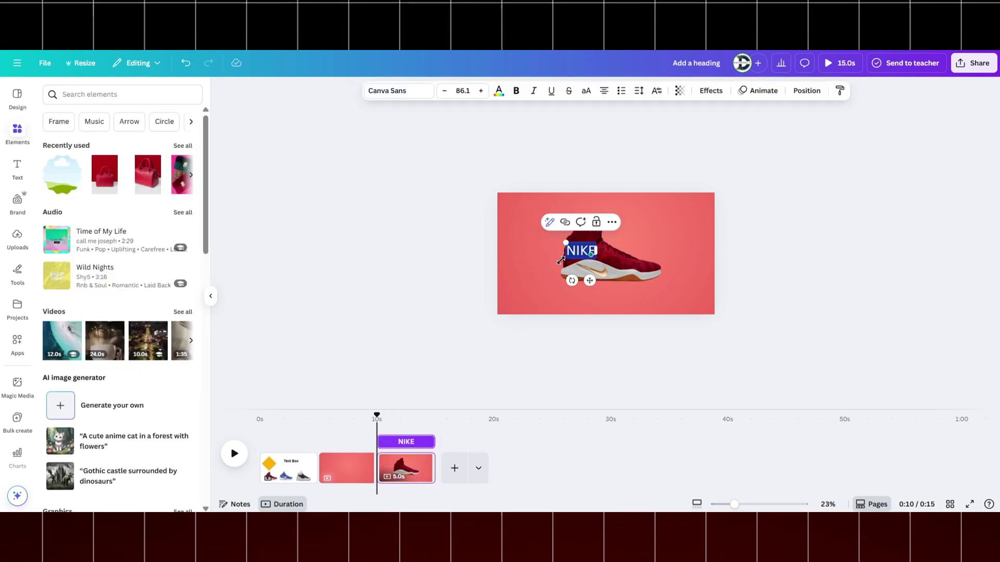
mouse_move(566, 242)
mouse_down()
mouse_move(492, 207)
mouse_move(571, 237)
mouse_up()
click(491, 208)
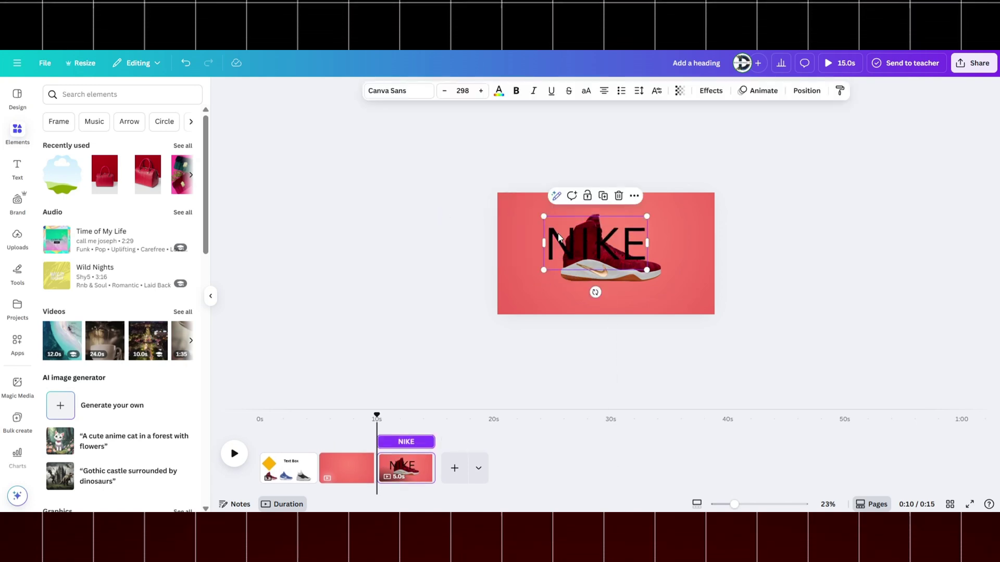
Step: Format the NIKE text in League Spartan, white, at size 388
double_click(571, 237)
click(396, 91)
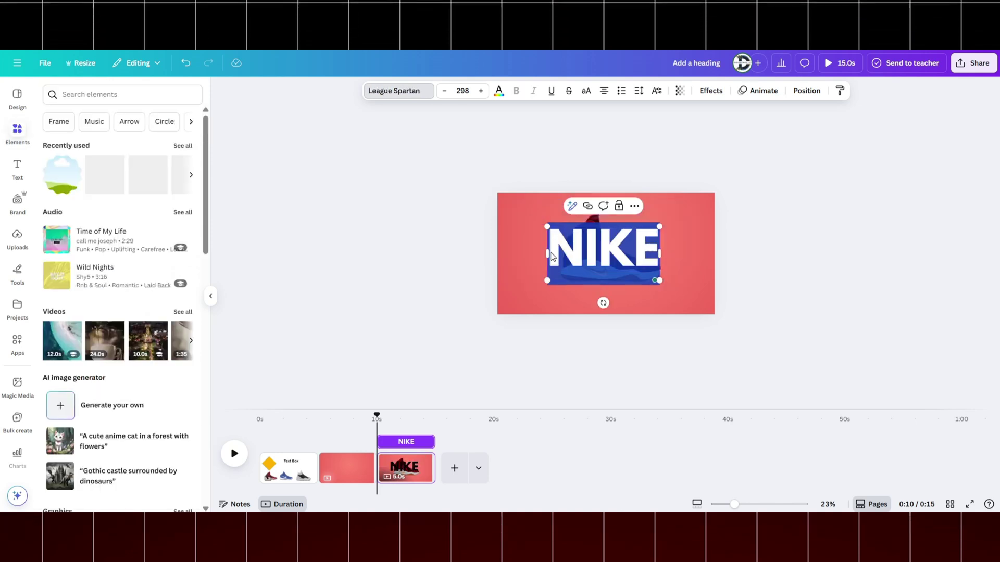
click(499, 90)
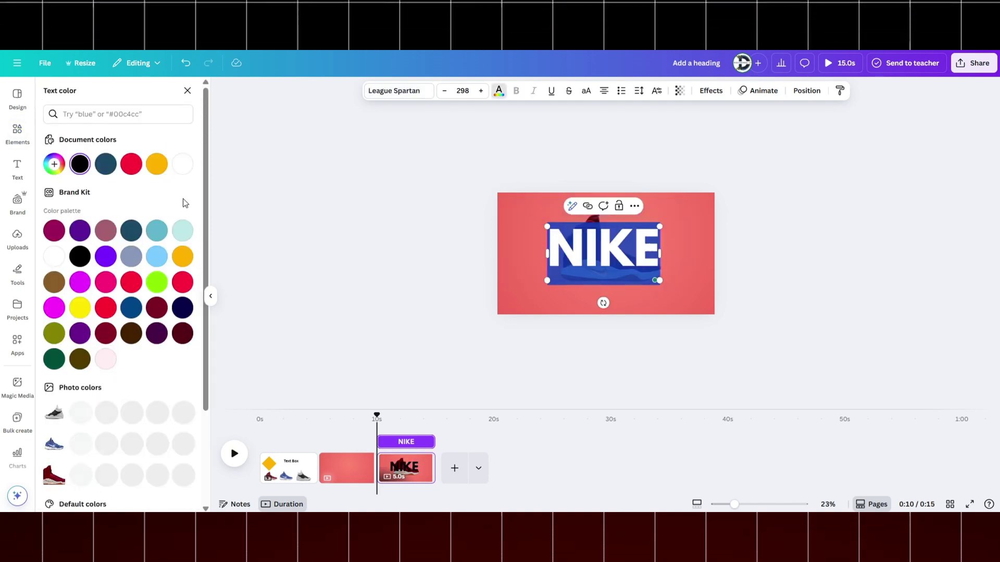
click(337, 227)
click(552, 241)
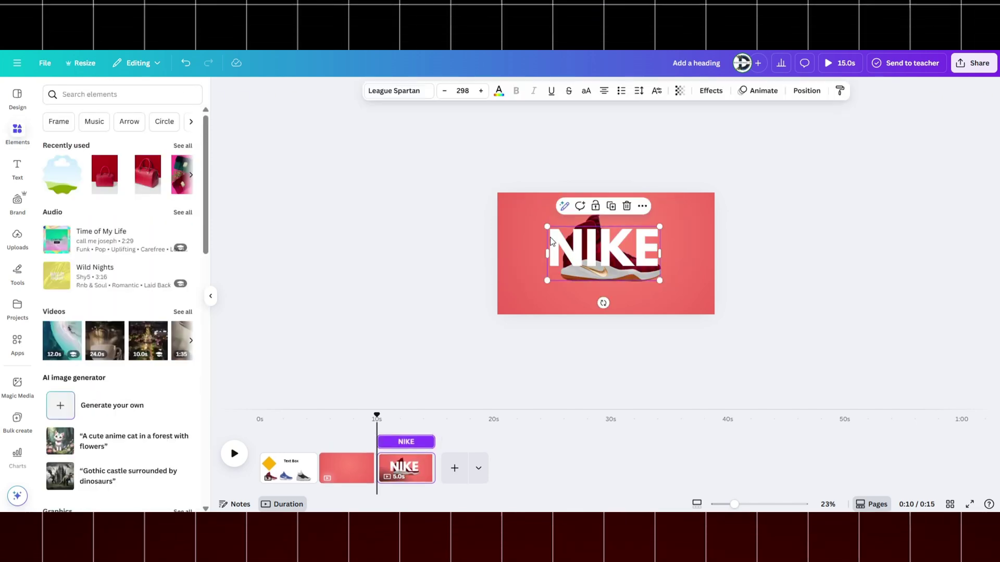
drag(536, 220, 527, 217)
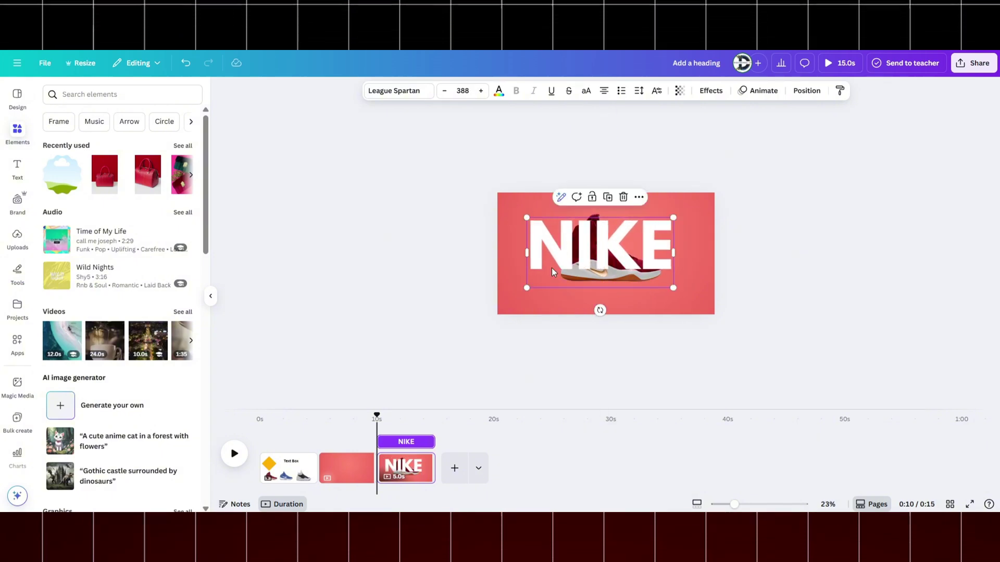
Step: Send the NIKE text behind the red shoe and enlarge the text to size 471
key(ctrl+[)
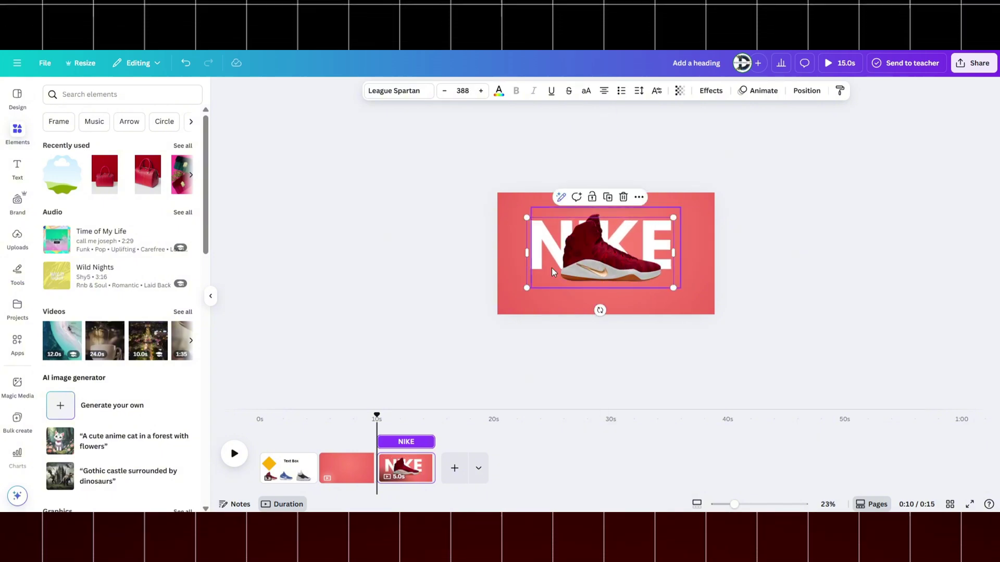
drag(527, 218, 518, 213)
drag(673, 214, 695, 205)
click(690, 218)
click(722, 227)
click(692, 223)
Step: Duplicate the NIKE text, align the copy over the original in front of the shoe, and give it a thin Hollow effect
click(614, 188)
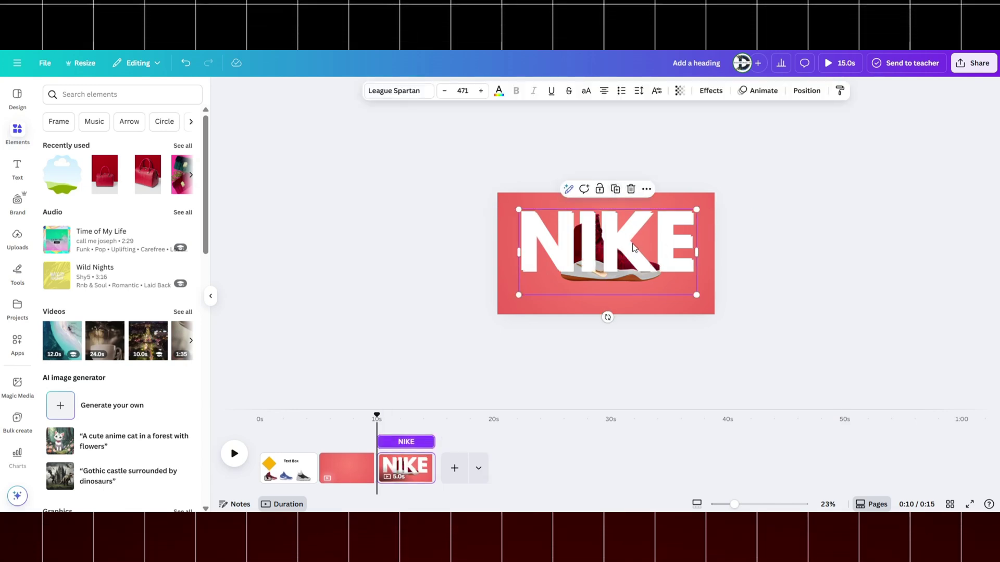
drag(638, 249, 637, 247)
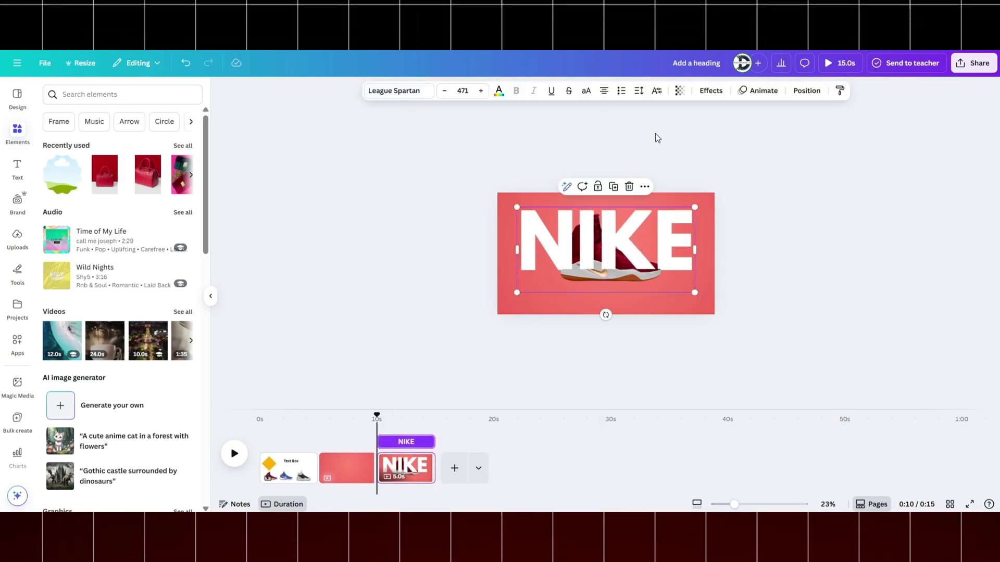
click(704, 94)
click(78, 221)
drag(86, 273, 42, 275)
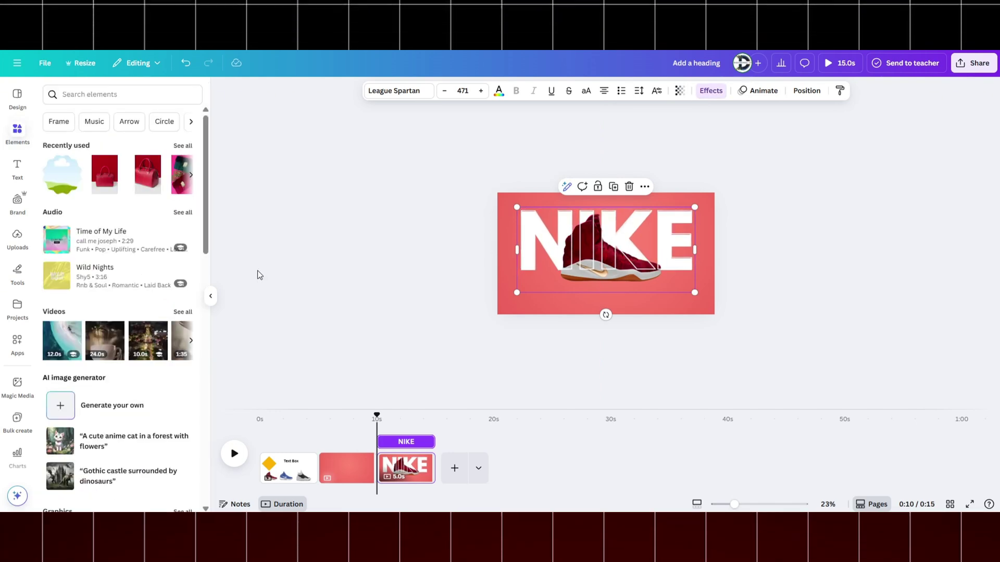
Step: Apply the Neon text effect to the NIKE text behind the shoe and a Neon animation on enter with Character writing style
click(712, 92)
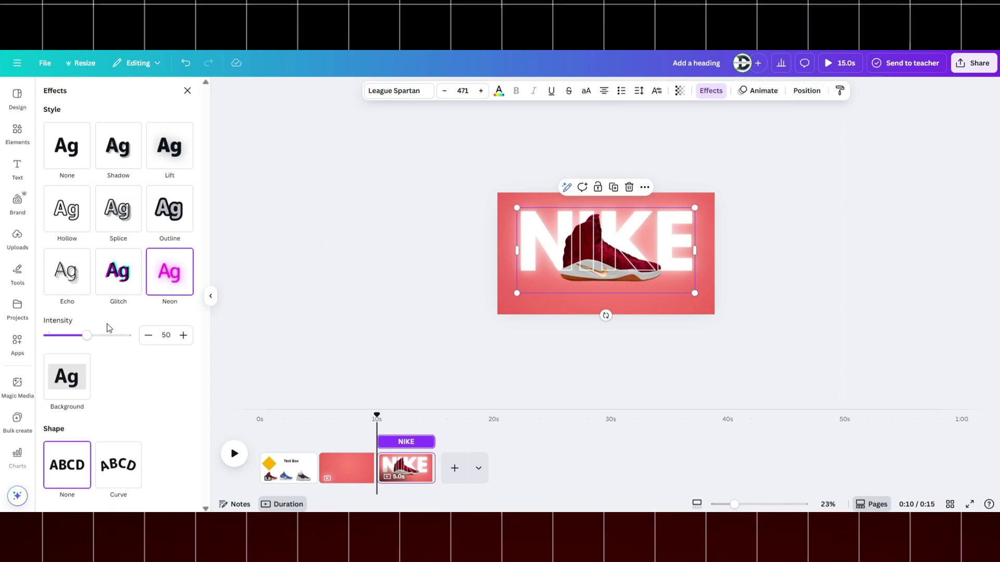
click(743, 94)
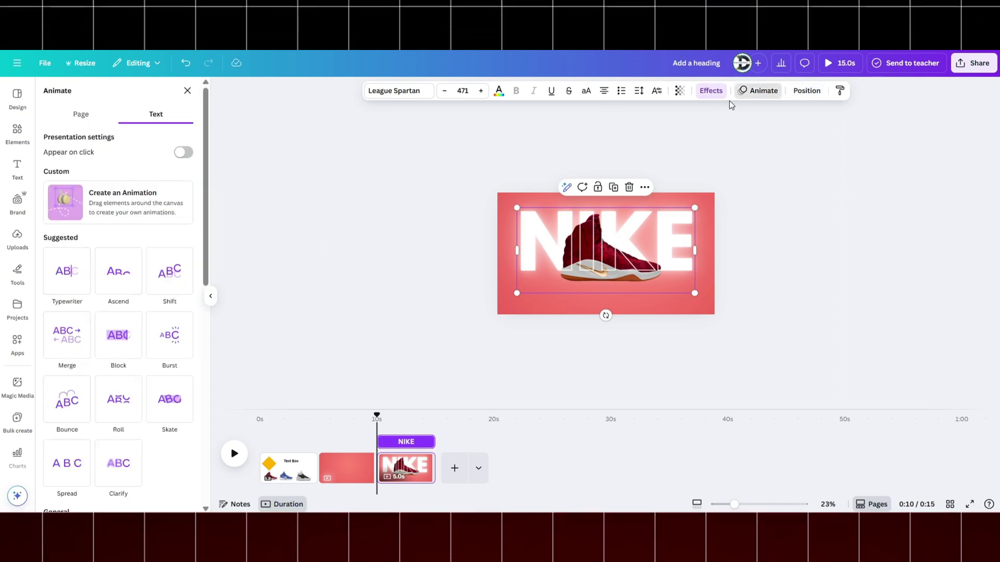
scroll(178, 296, down, 10)
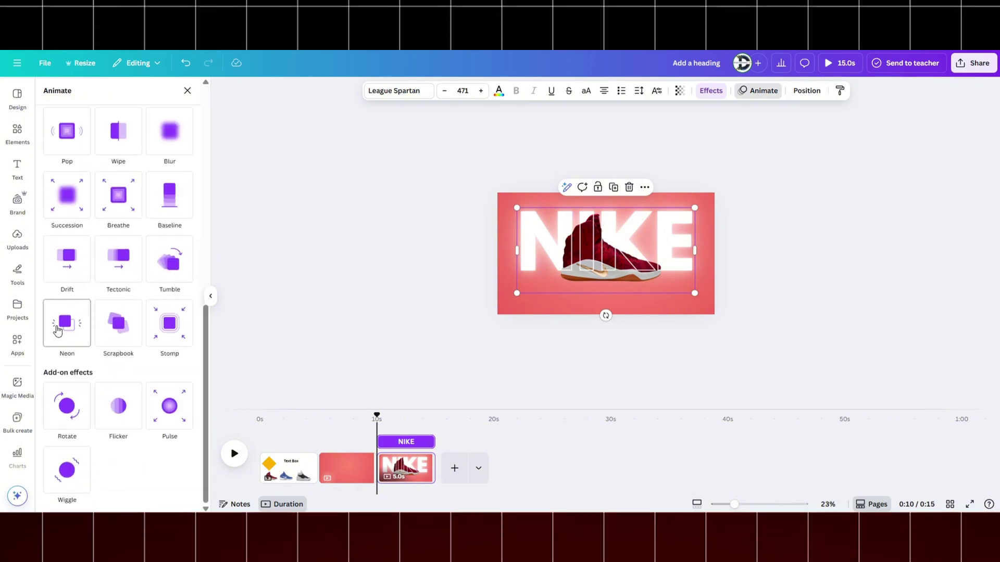
click(61, 327)
scroll(98, 386, down, 3)
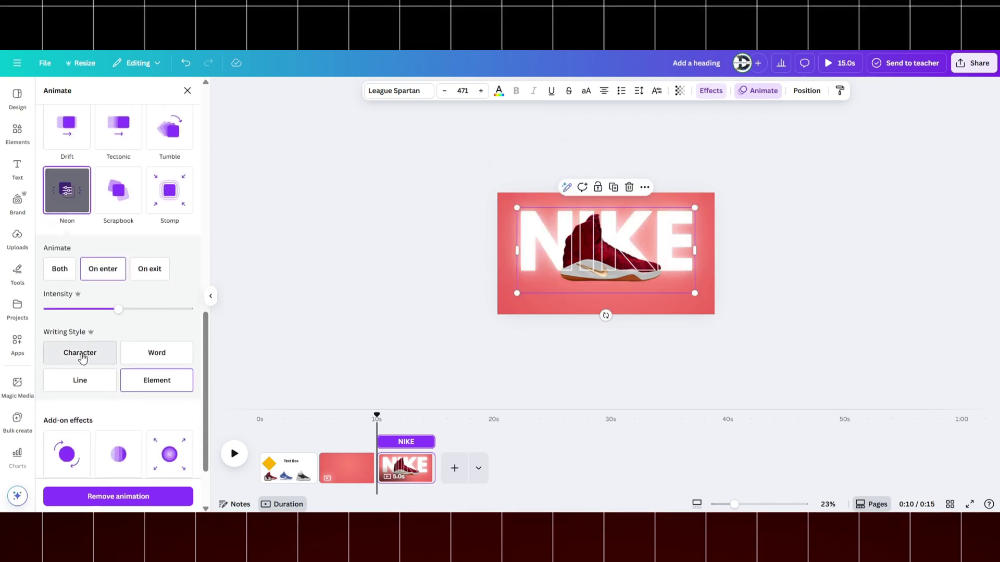
click(81, 354)
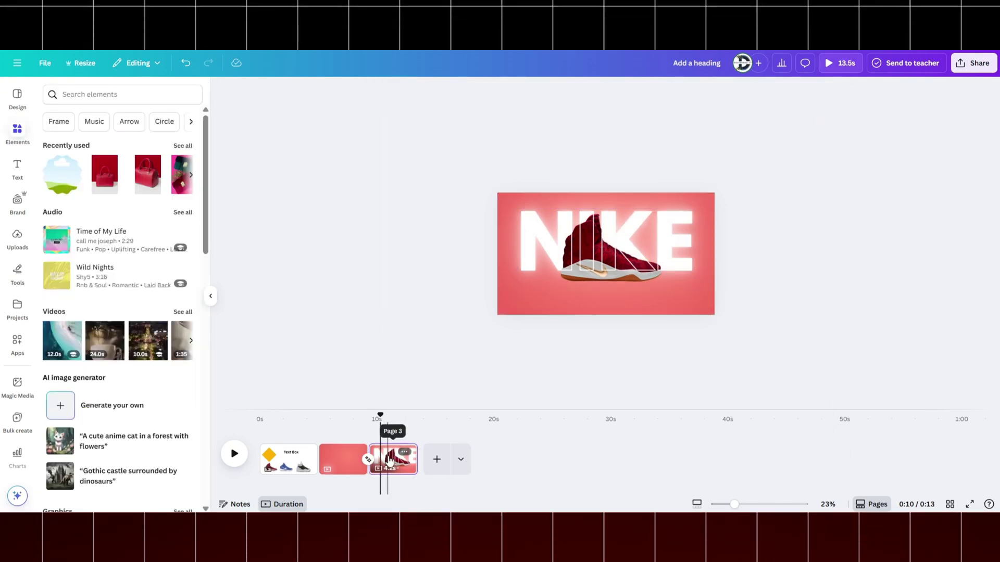
Step: Duplicate the third page and, on the copy, shrink the topmost diamond layer and place it near the page's right edge
right_click(390, 460)
click(417, 262)
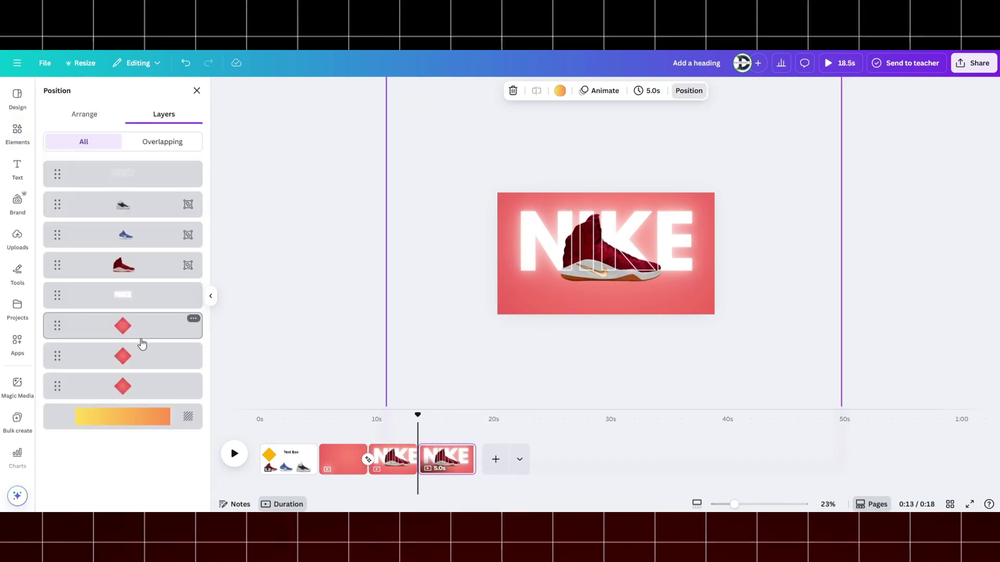
click(142, 343)
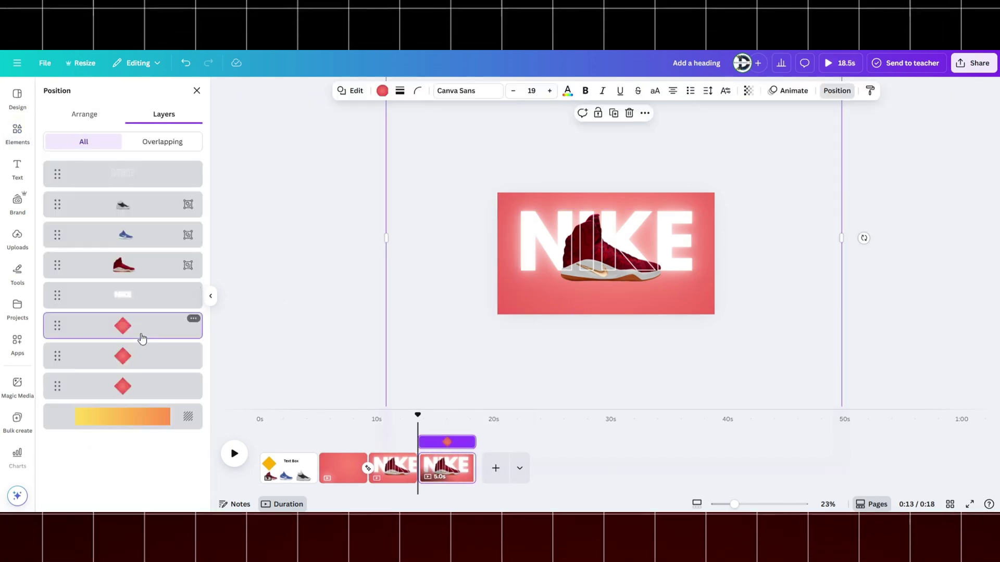
drag(482, 194, 477, 270)
drag(386, 152, 586, 284)
drag(693, 365, 671, 212)
drag(821, 173, 696, 298)
drag(642, 336, 720, 210)
drag(771, 174, 703, 244)
drag(682, 285, 692, 246)
Step: Shrink the second diamond layer and place it at the page's left edge
click(145, 359)
drag(652, 219, 543, 286)
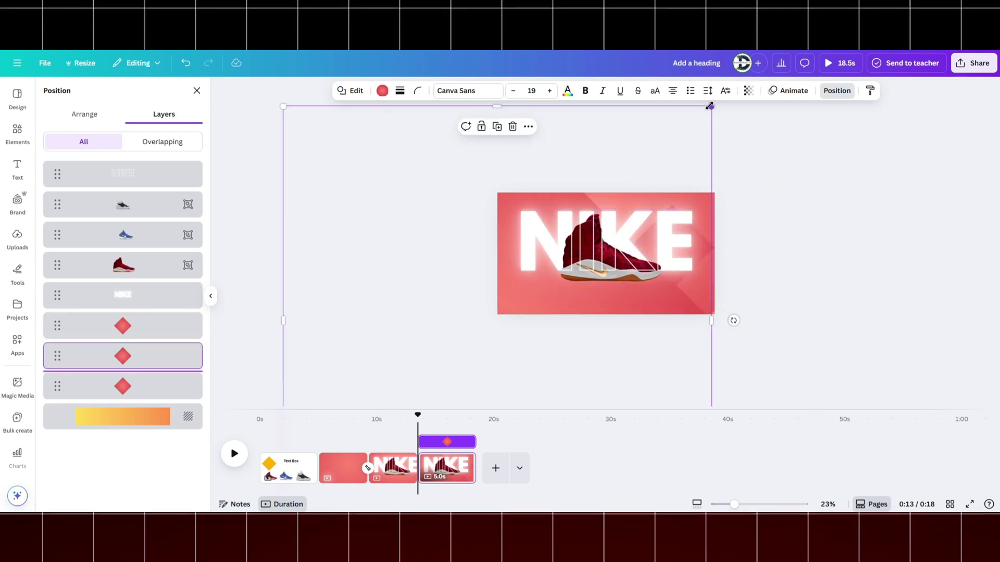
drag(711, 104, 504, 313)
drag(393, 329, 476, 187)
drag(586, 170, 481, 276)
drag(411, 334, 522, 251)
drag(592, 192, 564, 219)
drag(491, 265, 496, 253)
Step: Shrink the bottommost diamond layer and place it behind the shoe at the page's center
click(146, 386)
drag(381, 170, 359, 189)
drag(346, 111, 521, 288)
key(ctrl+z)
key(ctrl+z)
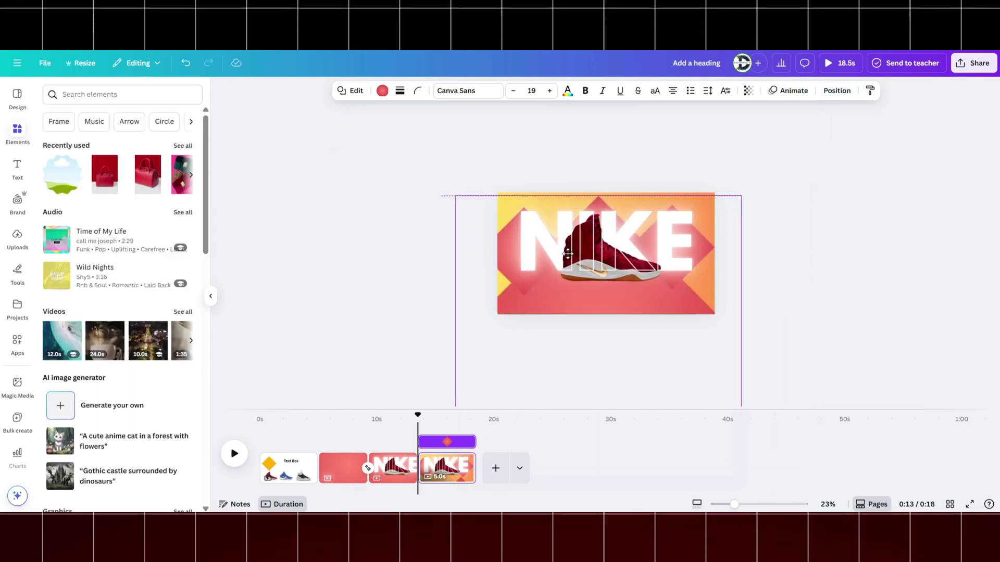
drag(733, 172, 584, 319)
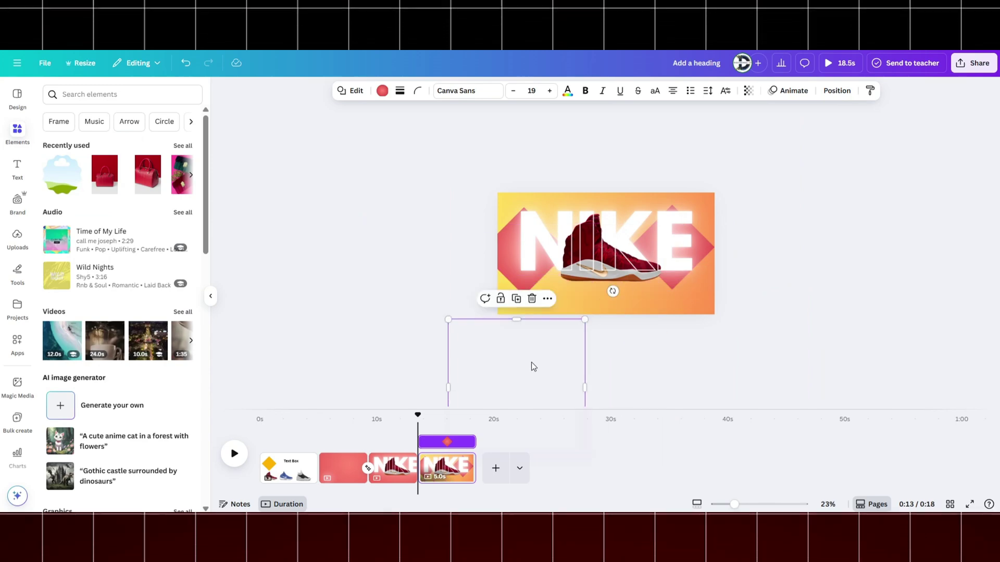
drag(531, 366, 629, 229)
drag(681, 182, 650, 213)
drag(633, 292, 636, 273)
Step: Reduce the right and left diamonds a little more and reposition them at the page's side edges
click(712, 244)
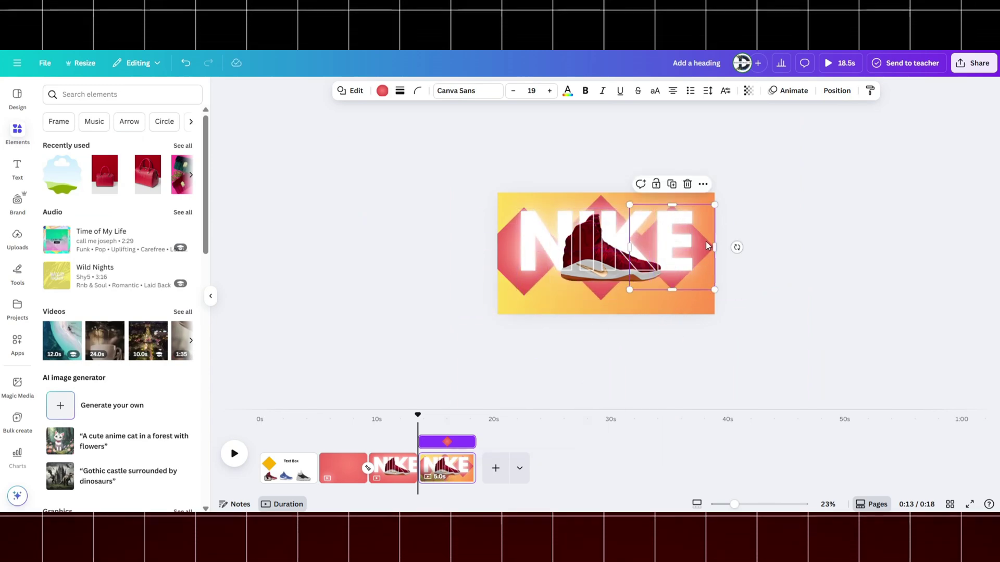
drag(629, 207, 640, 214)
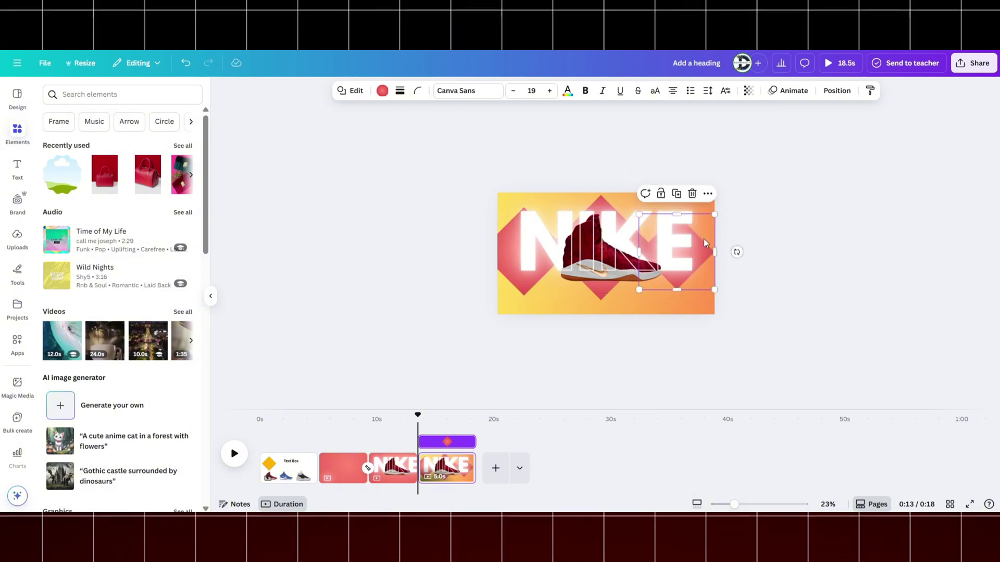
mouse_move(706, 239)
mouse_down()
mouse_move(706, 226)
mouse_move(711, 235)
mouse_up()
click(488, 253)
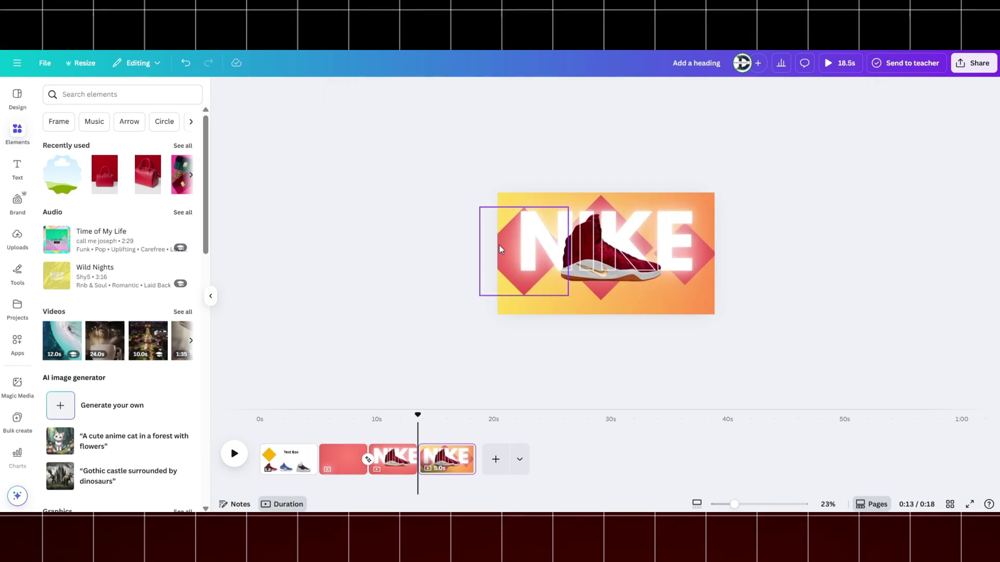
click(499, 249)
drag(569, 207, 550, 225)
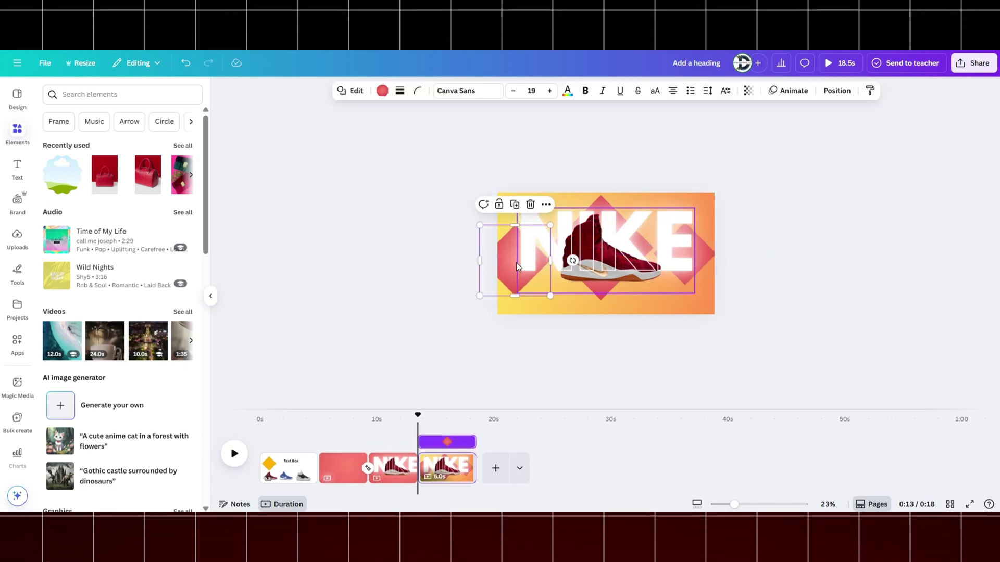
drag(498, 252, 499, 255)
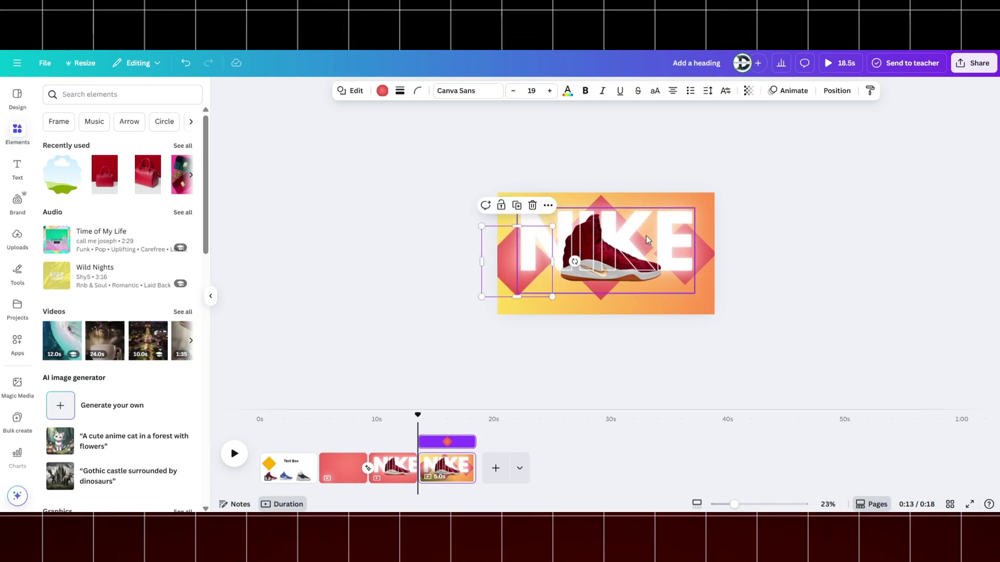
click(646, 236)
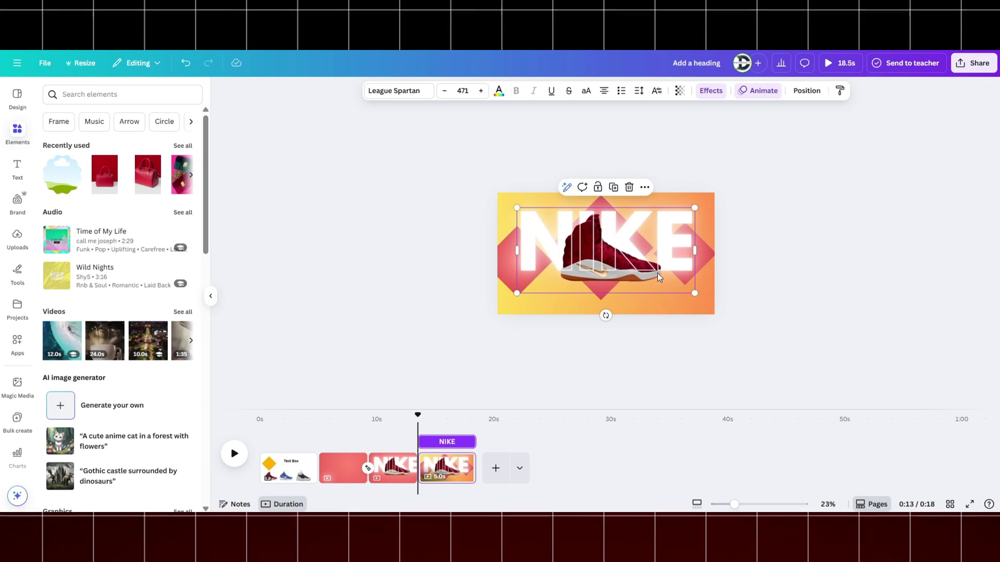
key(alt+1)
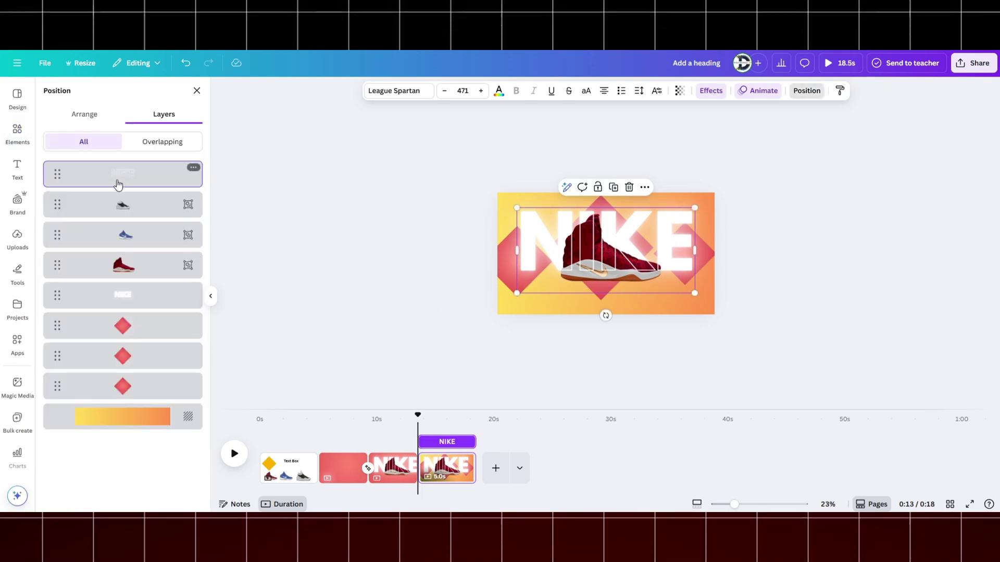
key(Delete)
click(117, 265)
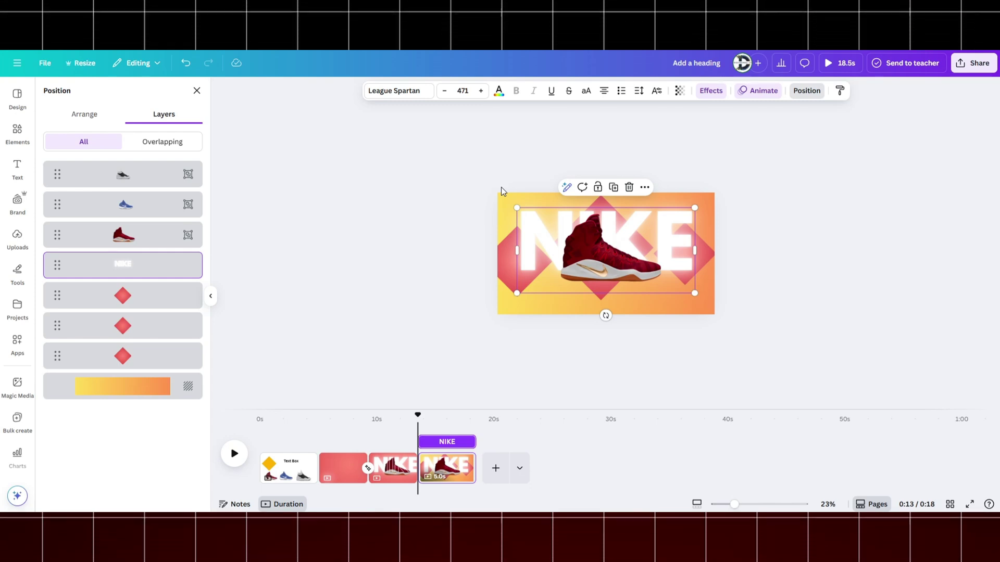
key(ctrl+z)
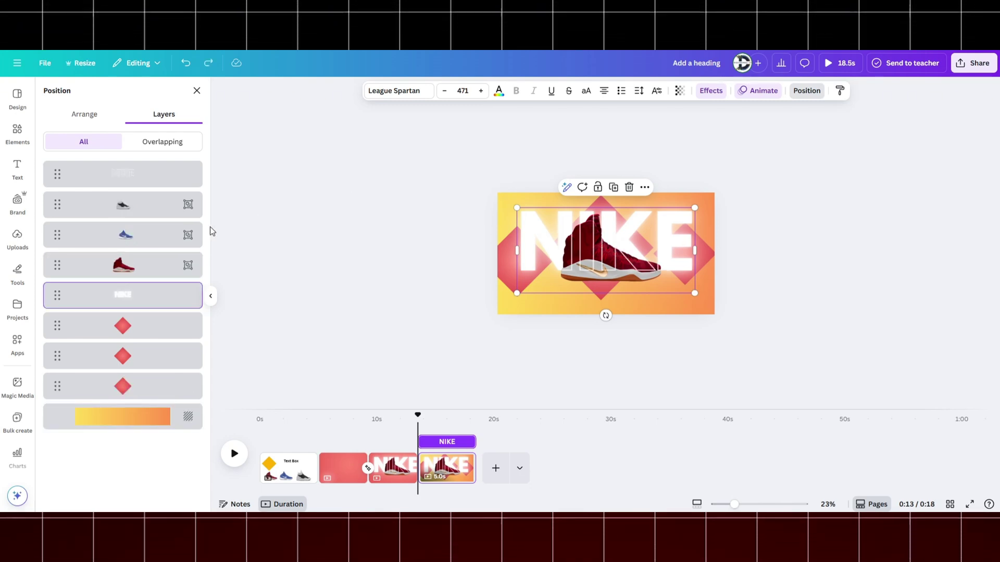
Step: Move the three diamond layers above the neon NIKE text and shrink both NIKE texts to size 222 at the page's top center
click(139, 170)
shift+click(138, 300)
drag(127, 328, 130, 296)
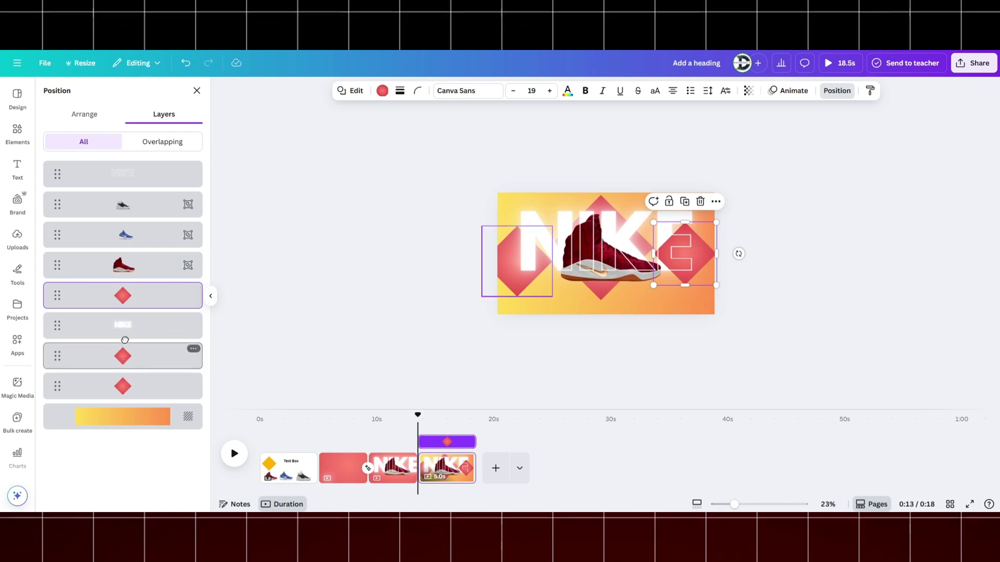
drag(124, 348, 126, 313)
drag(125, 388, 122, 355)
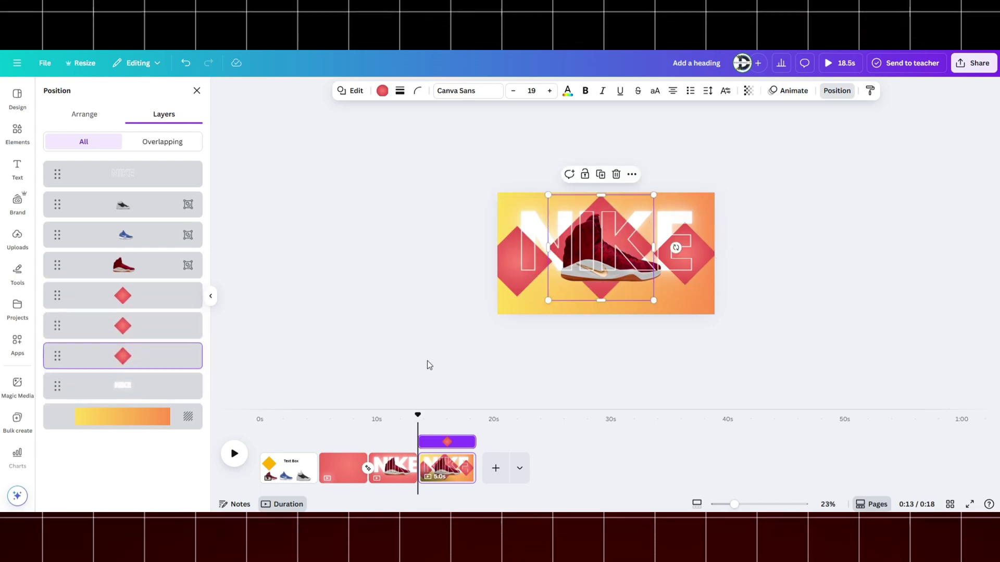
click(117, 385)
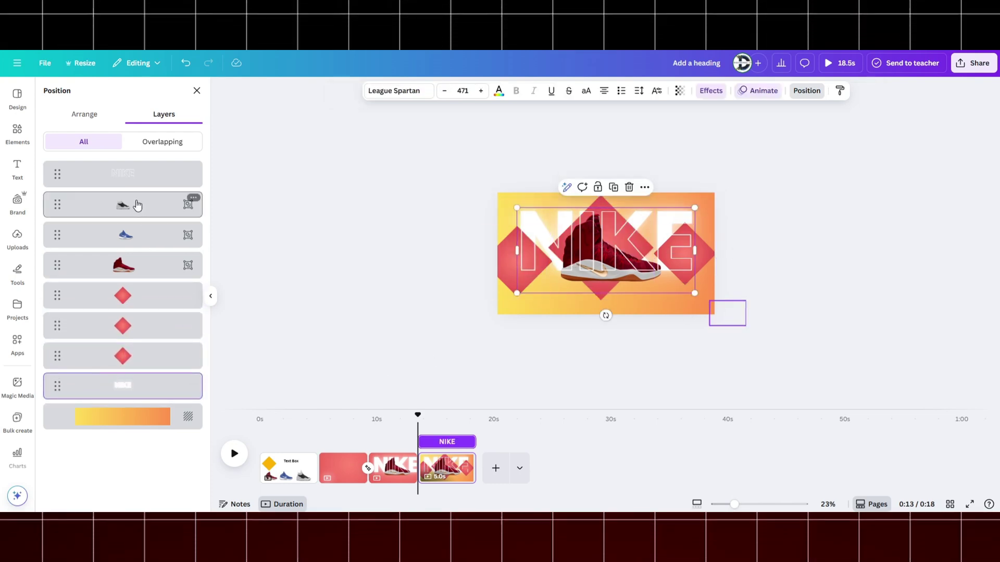
drag(695, 295, 595, 217)
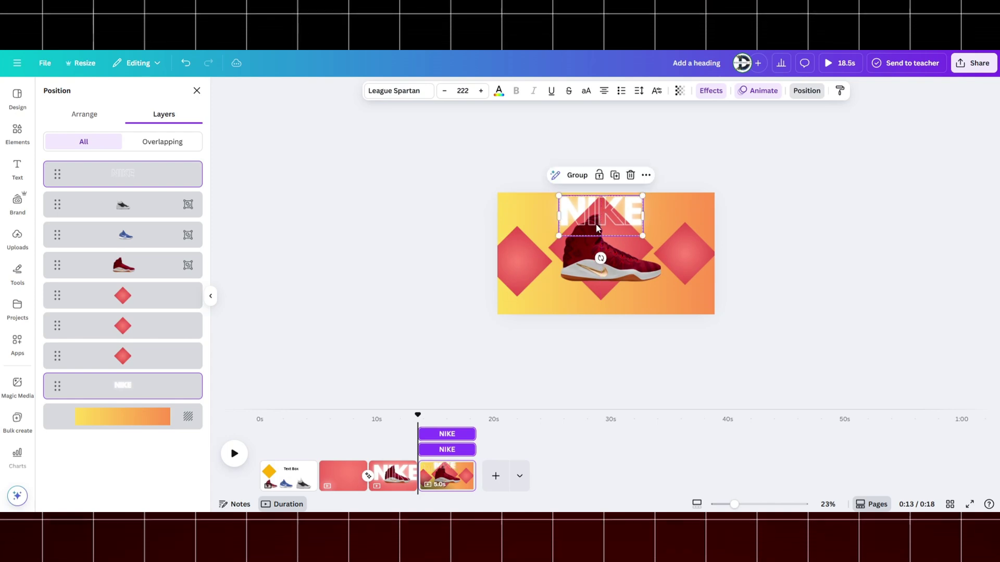
Step: Shrink the center diamond slightly and position the three diamonds a little lower across the page
click(123, 327)
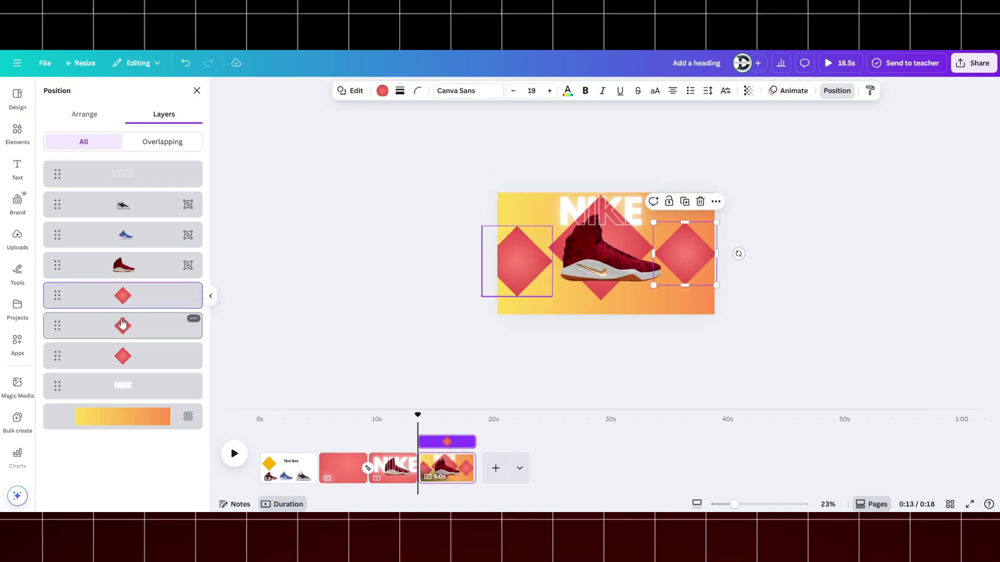
click(163, 350)
drag(650, 295, 613, 276)
click(628, 229)
click(584, 283)
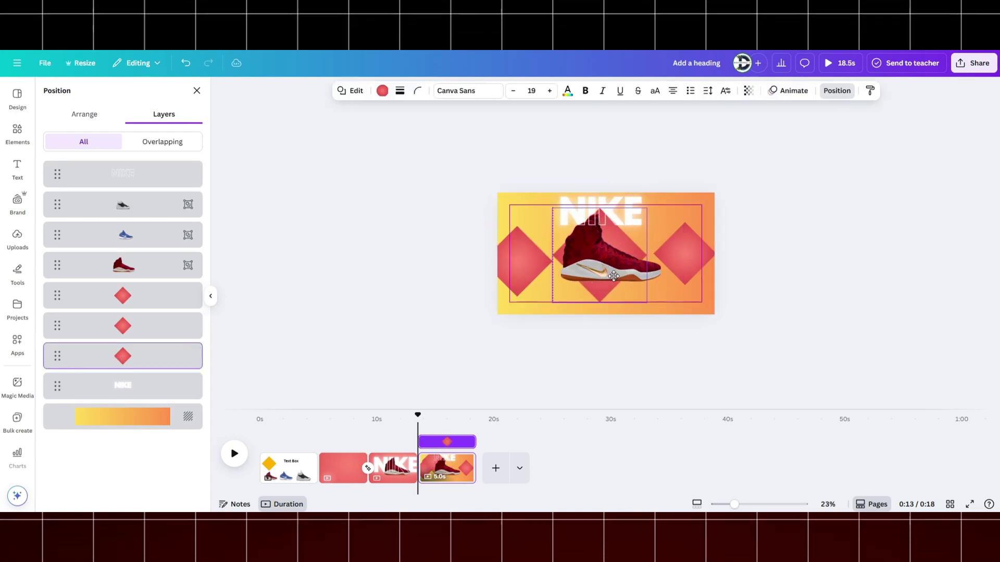
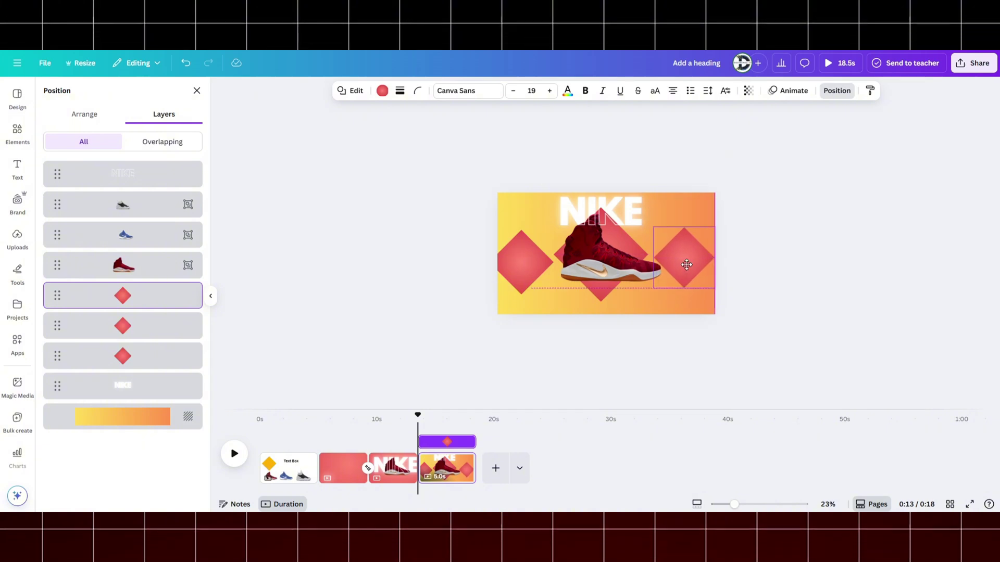
Step: Tilt the red shoe group clockwise, shrink it and place it inside the center diamond
click(600, 267)
drag(606, 310, 593, 311)
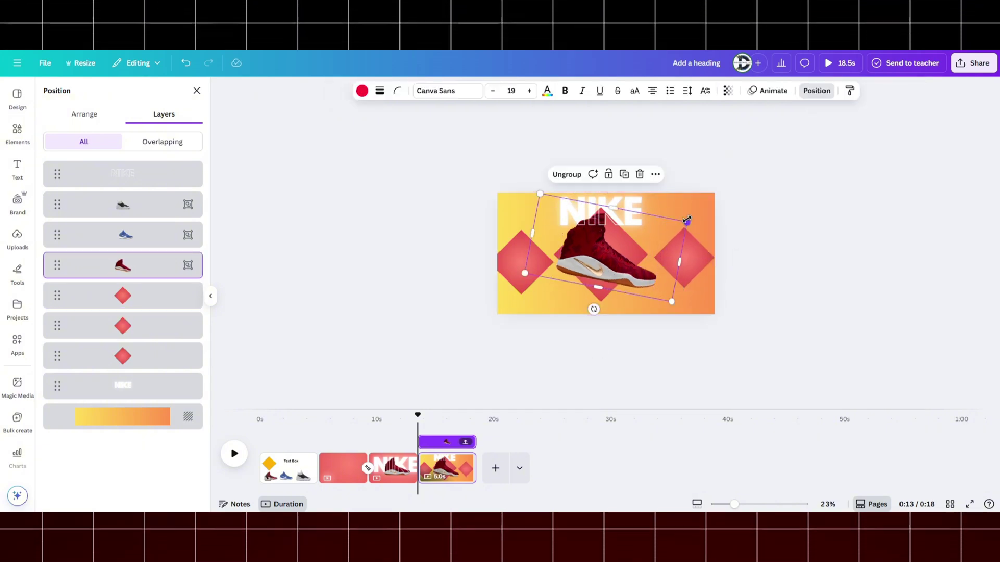
drag(687, 221, 629, 258)
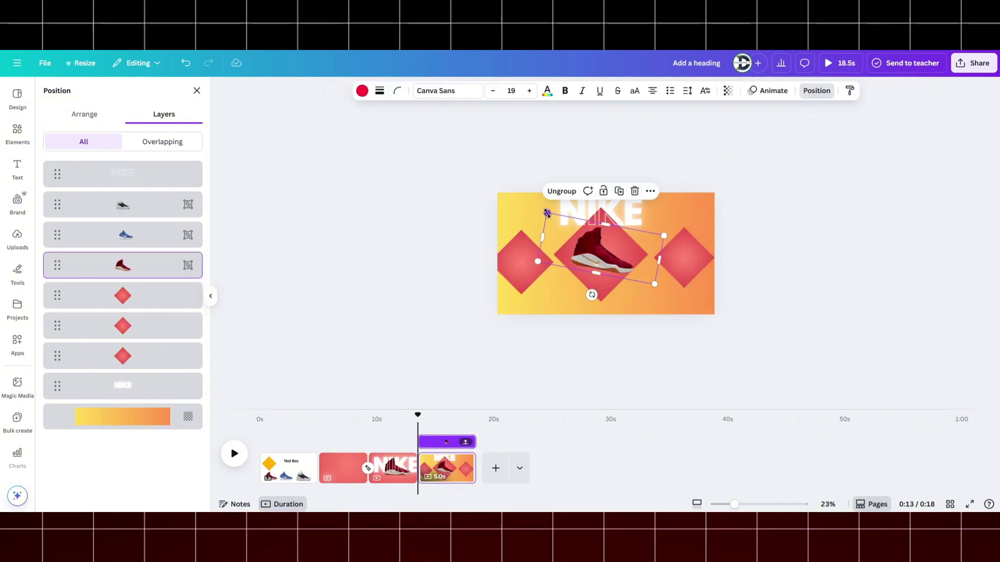
mouse_move(547, 214)
mouse_down()
mouse_move(544, 227)
mouse_move(538, 207)
mouse_up()
mouse_move(612, 256)
mouse_down()
mouse_move(621, 267)
mouse_move(606, 272)
mouse_up()
Step: Nudge the center and left diamonds slightly toward the right for even placement
drag(607, 272, 612, 272)
drag(505, 263, 511, 263)
click(595, 279)
click(533, 336)
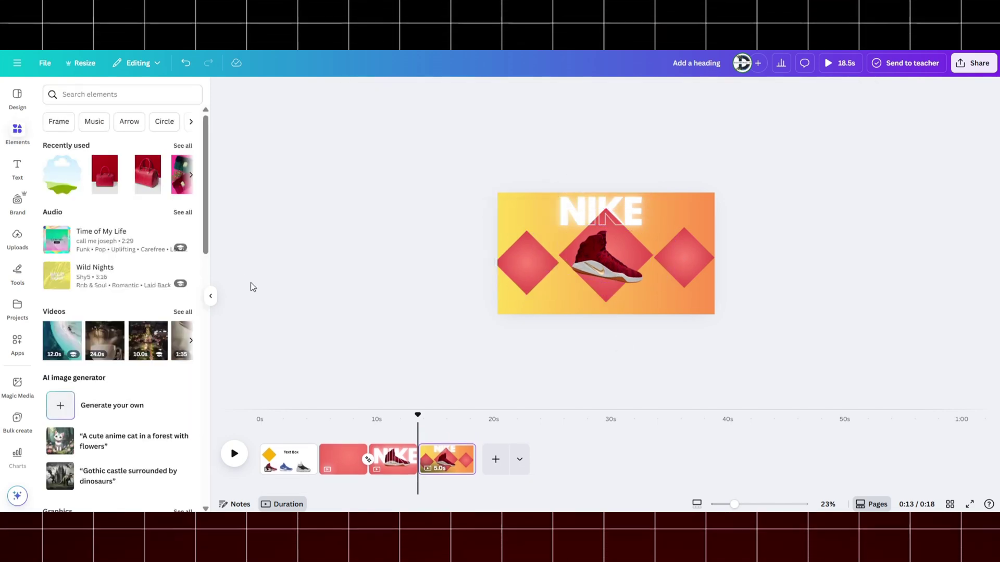
Step: Enlarge the blue shoe group, place it over the left diamond and tilt it slightly clockwise
key(alt+1)
click(143, 241)
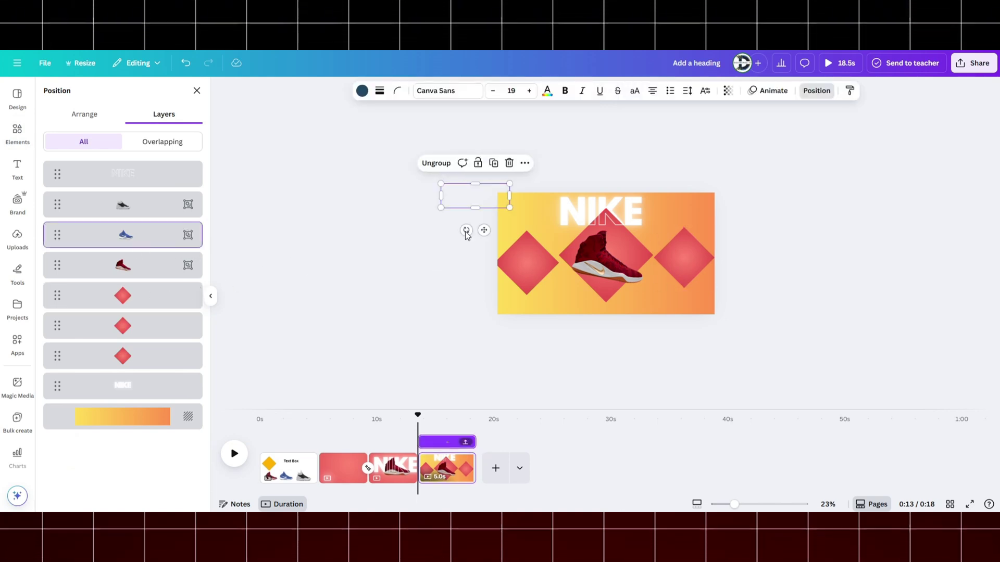
drag(484, 202, 345, 199)
drag(508, 239, 582, 266)
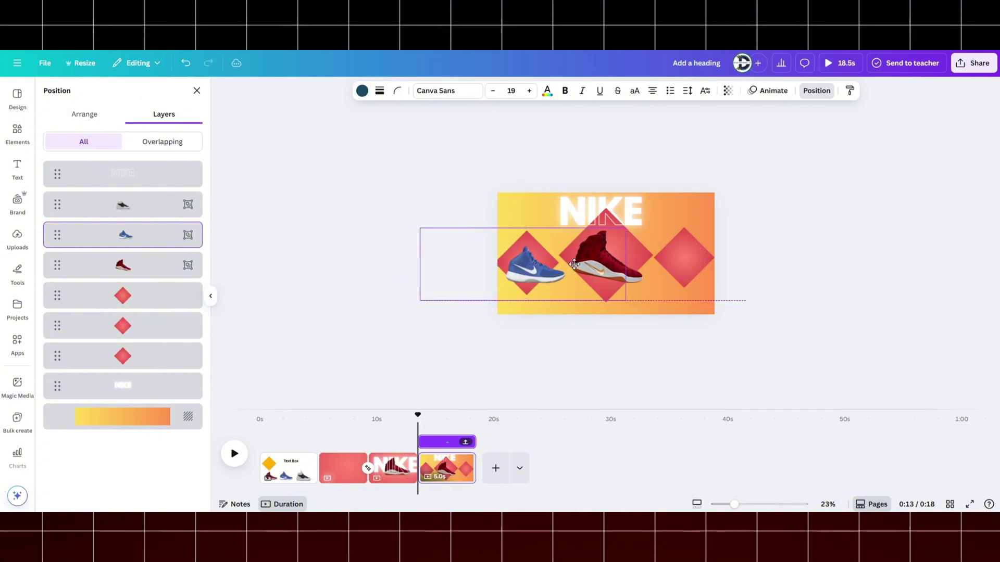
key(alt+1)
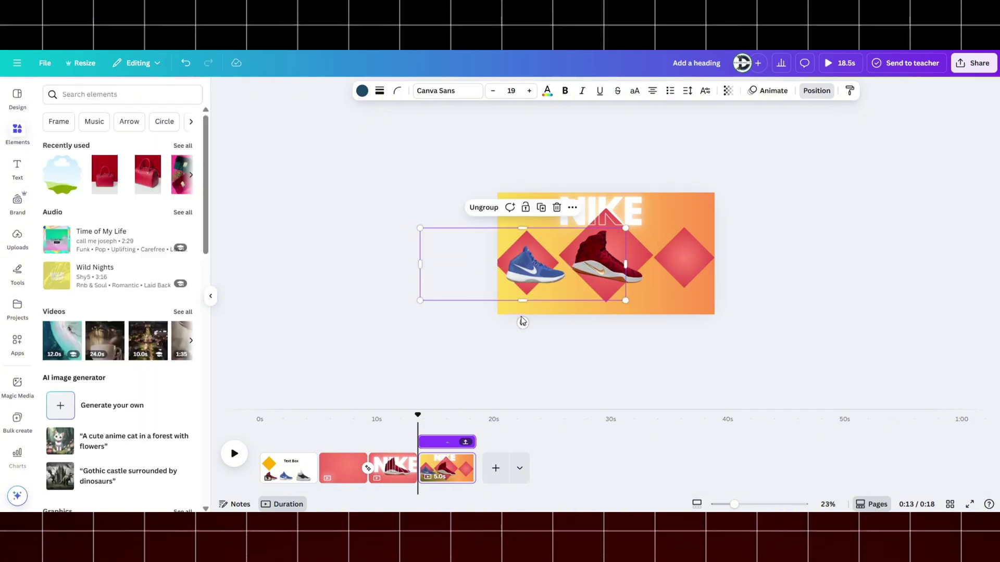
drag(522, 324, 508, 322)
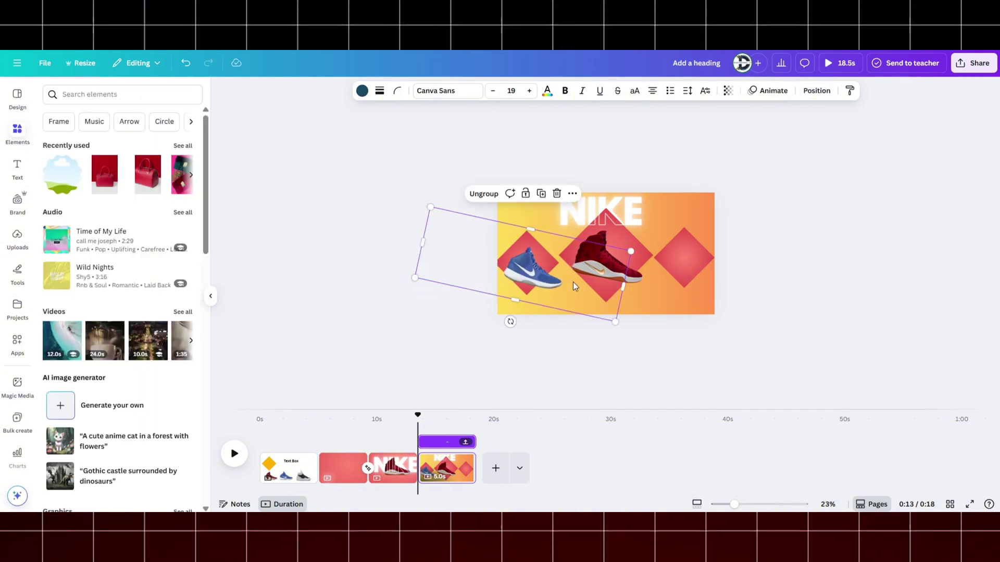
Step: Enlarge the grey-and-black shoe group and center it over the right diamond
click(640, 268)
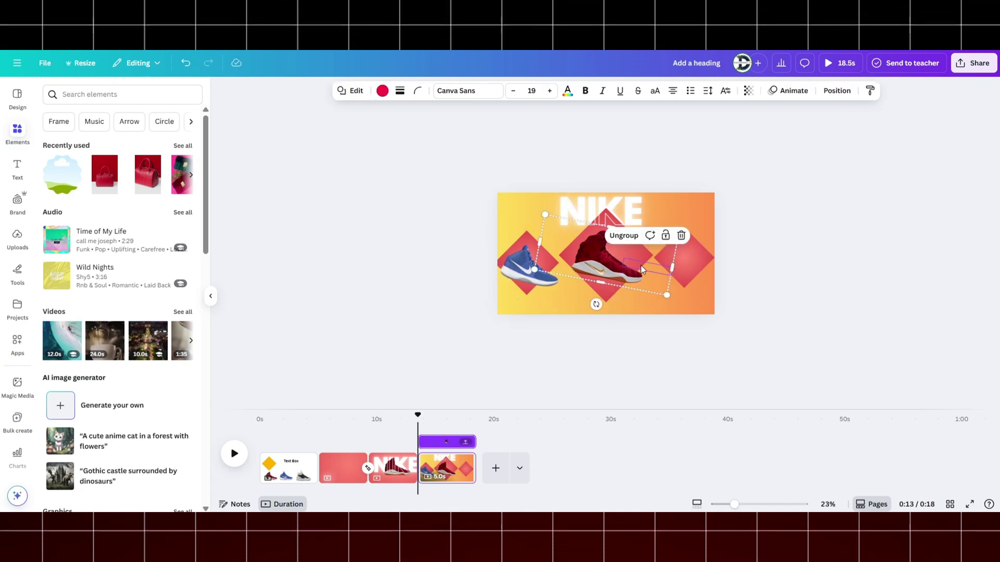
drag(595, 307, 596, 304)
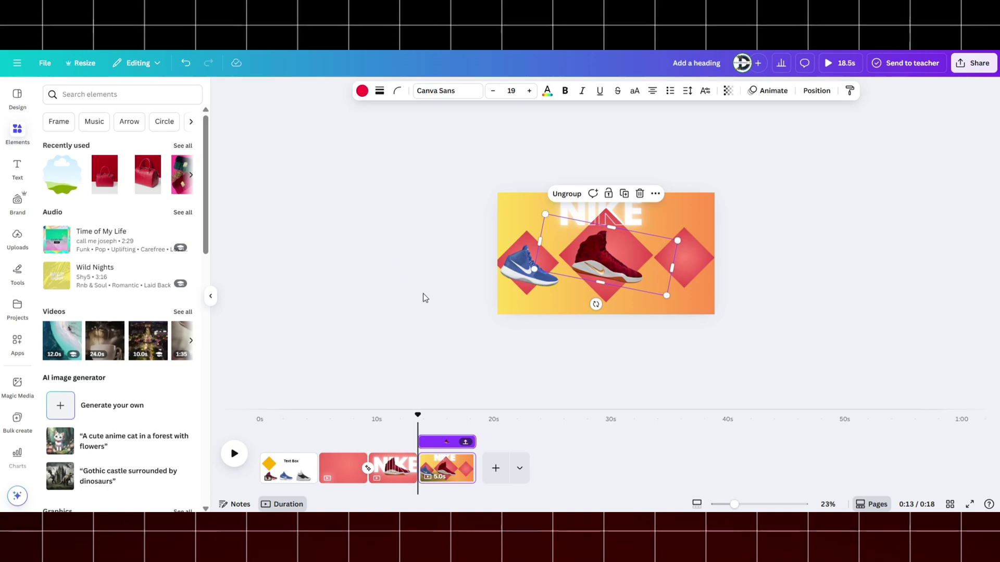
key(alt+1)
click(138, 206)
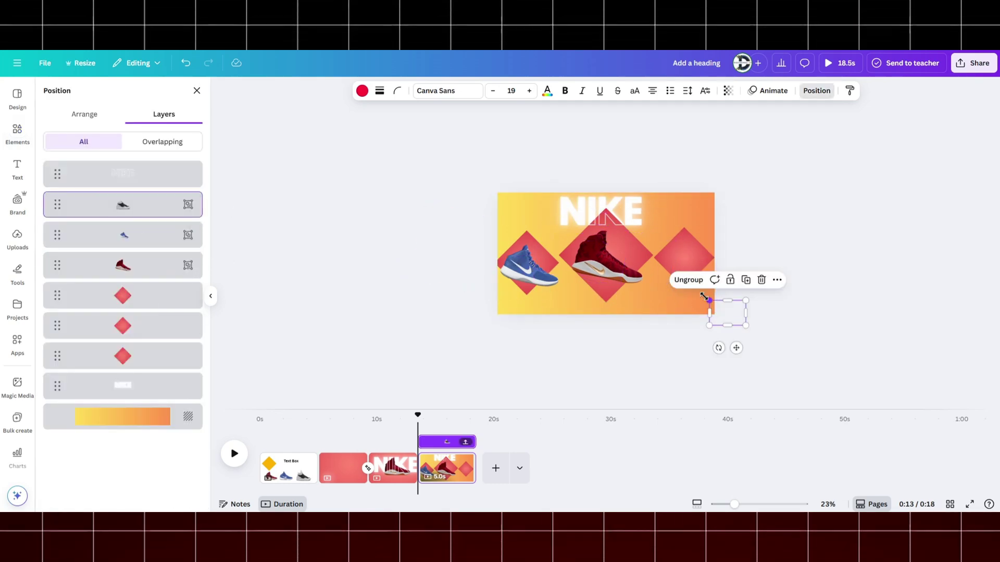
drag(710, 301, 683, 279)
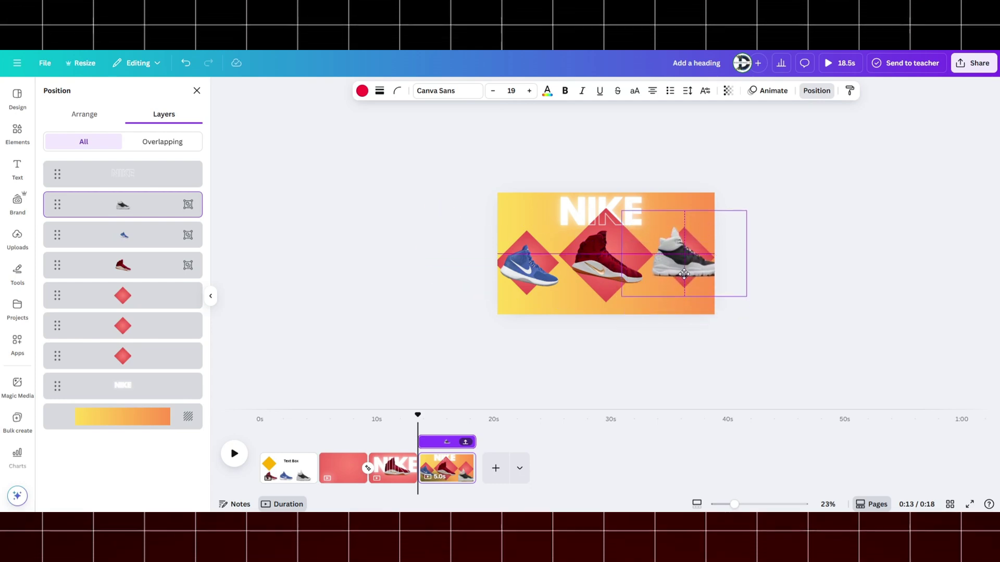
Step: Rotate the blue shoe group back to horizontal over the left diamond, undoing the narrowing of the group
click(587, 297)
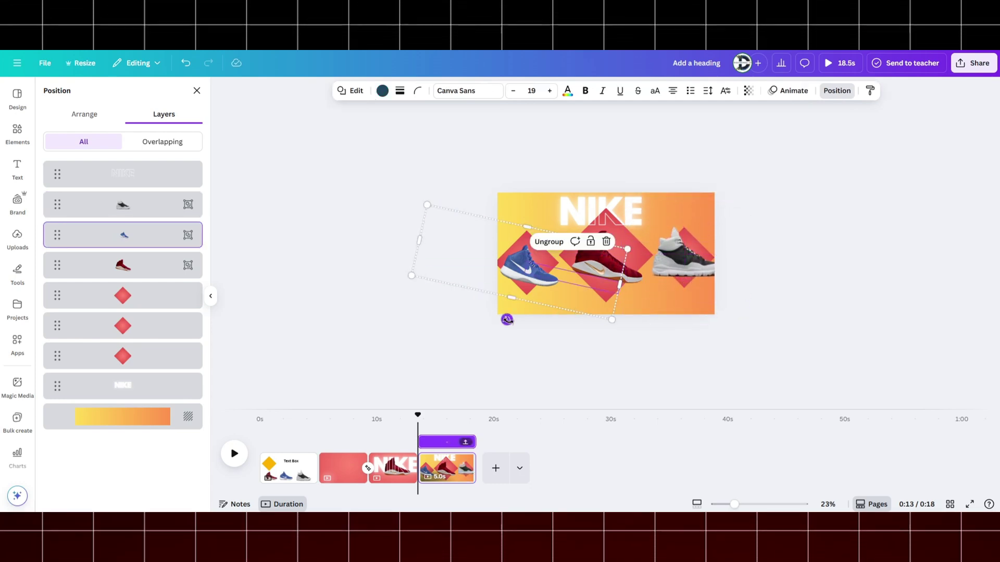
mouse_move(506, 319)
mouse_down()
mouse_move(531, 317)
mouse_move(520, 321)
mouse_up()
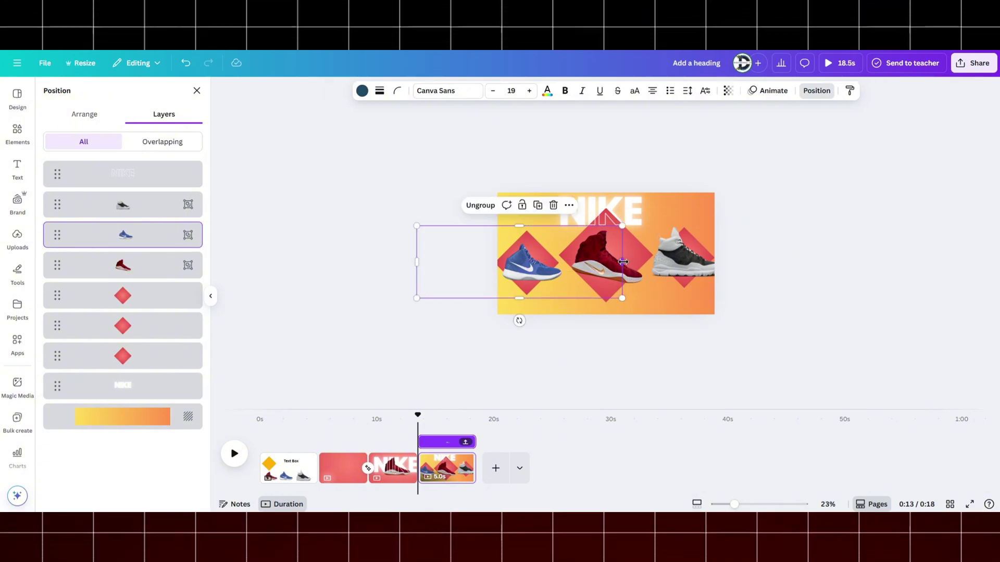
drag(623, 261, 592, 265)
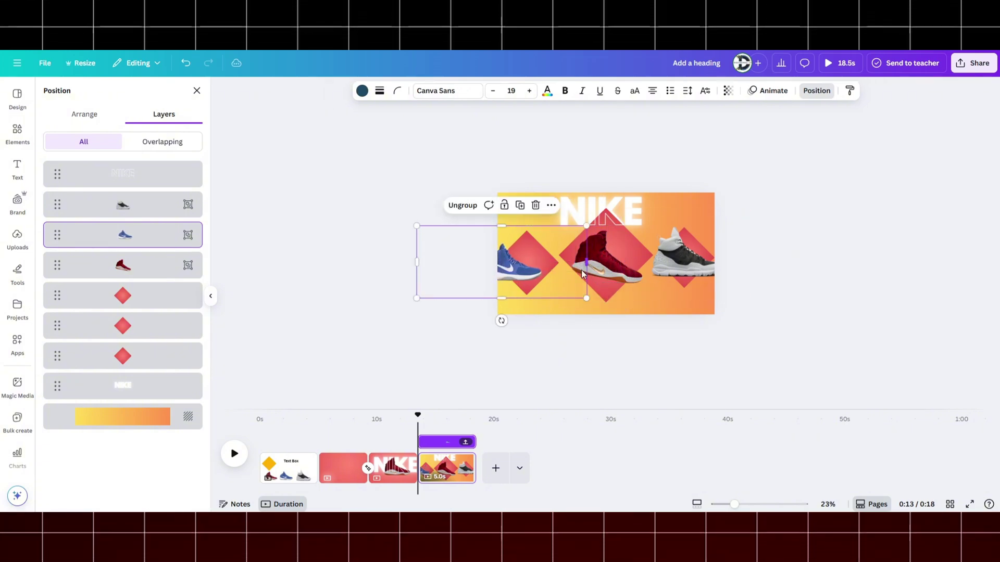
key(ctrl+z)
key(alt+1)
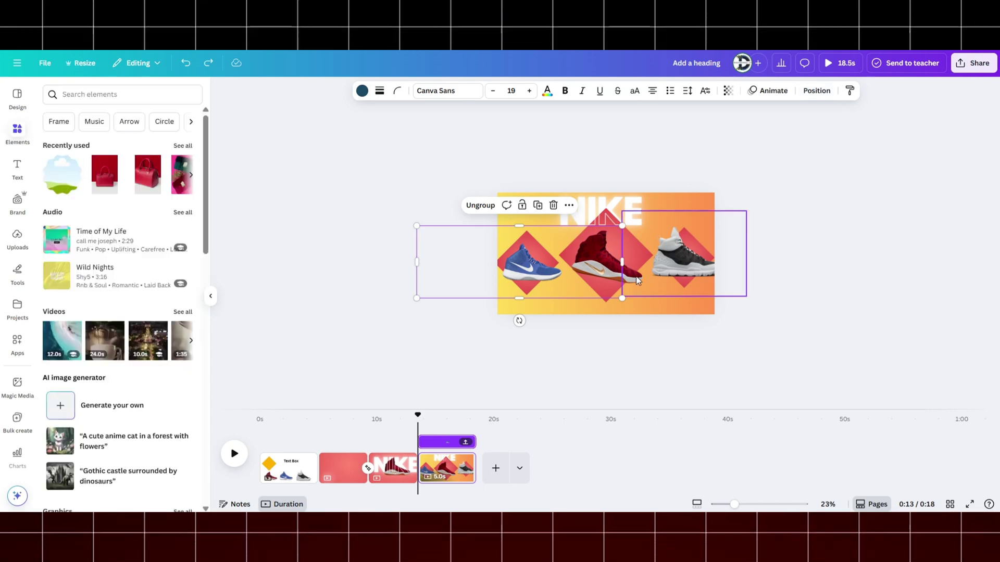
Step: Tilt the red shoe group in the center diamond slightly further clockwise and deselect everything
click(636, 276)
key(alt)
key(alt+1)
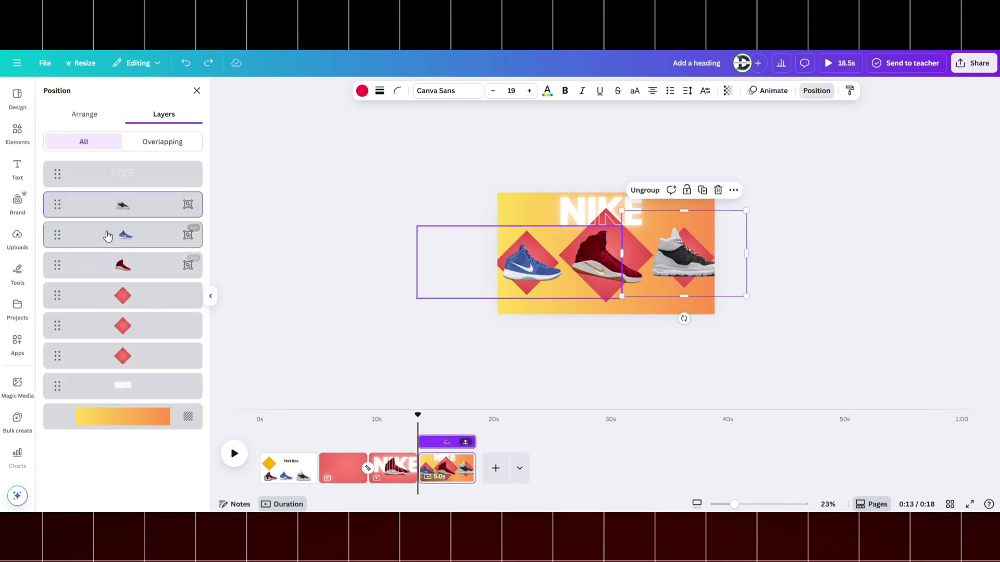
click(123, 264)
drag(596, 305, 587, 327)
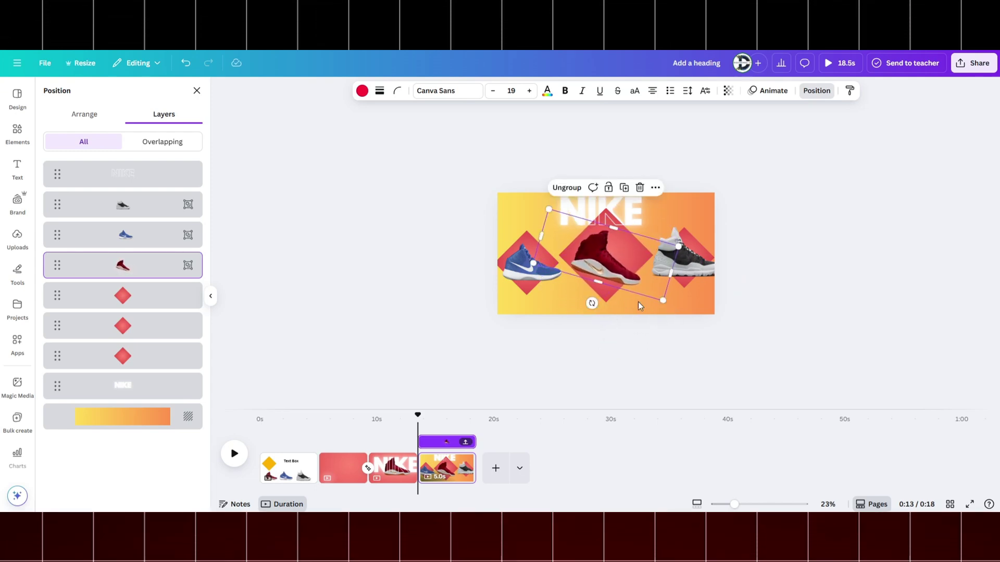
click(705, 270)
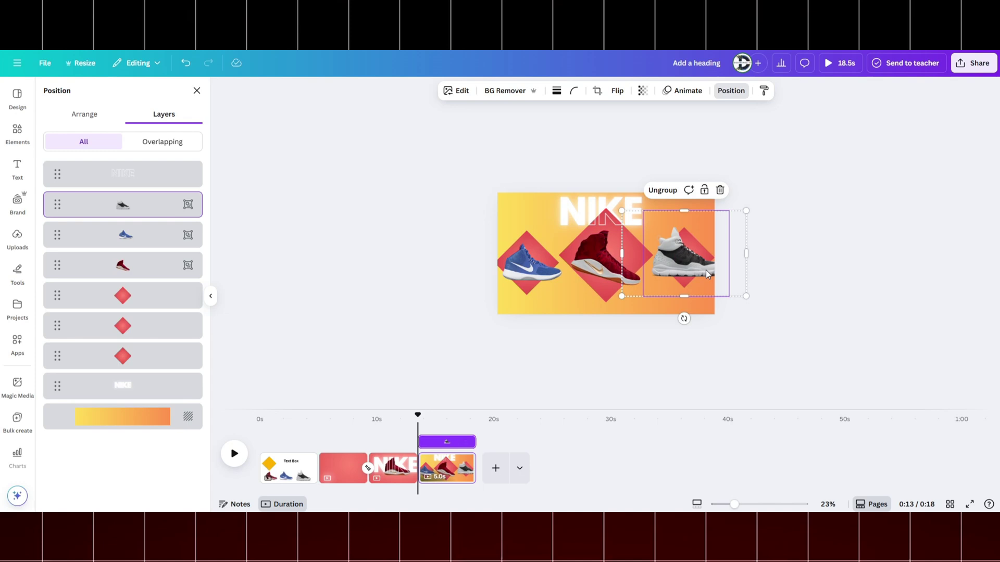
key(Escape)
click(625, 334)
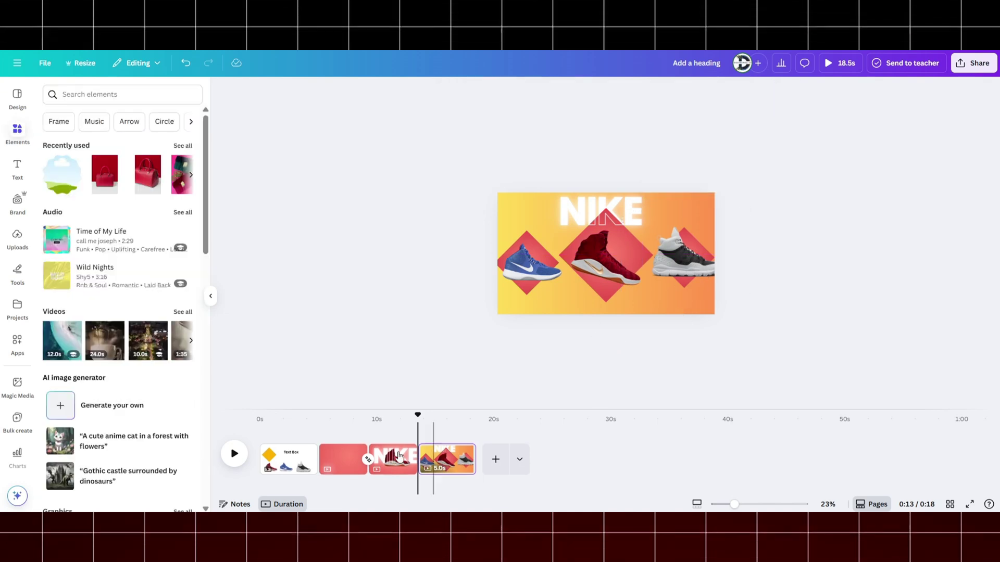
Step: Add a Match & Move transition lasting 1.6 seconds between the neon NIKE page and the three-diamond page
click(417, 452)
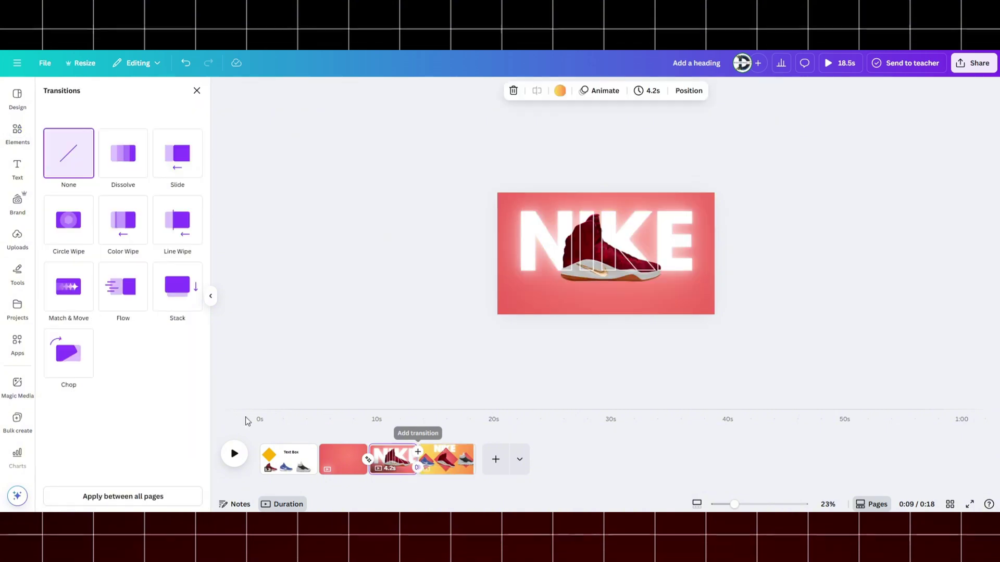
click(90, 305)
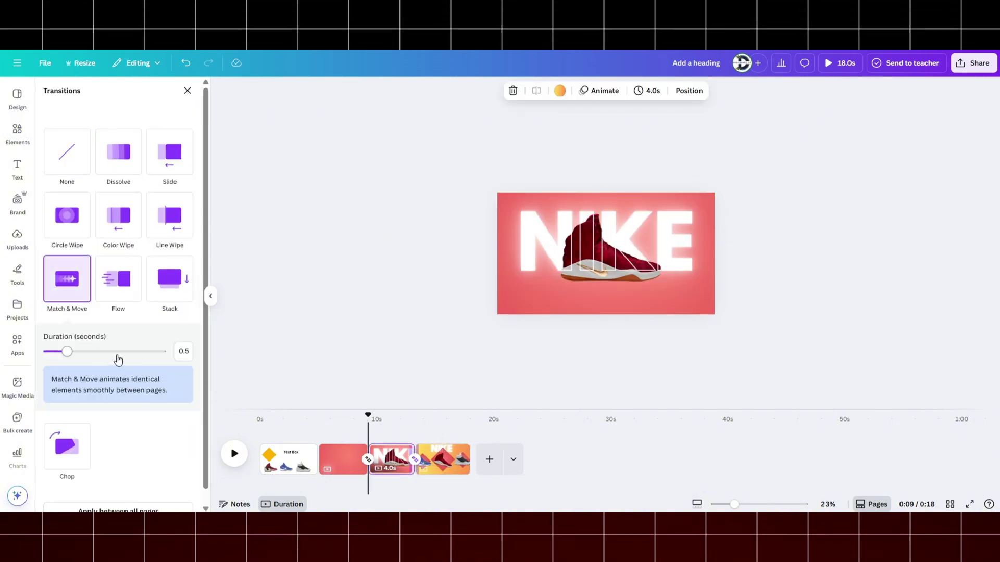
click(118, 355)
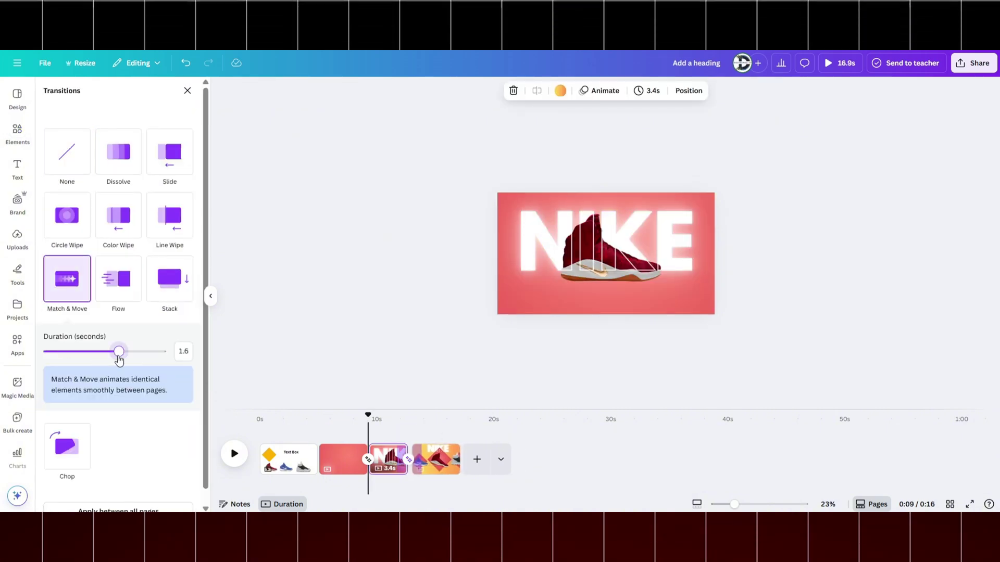
Step: Preview the transition from the neon NIKE page into the three-diamond page and return to the NIKE page
click(345, 435)
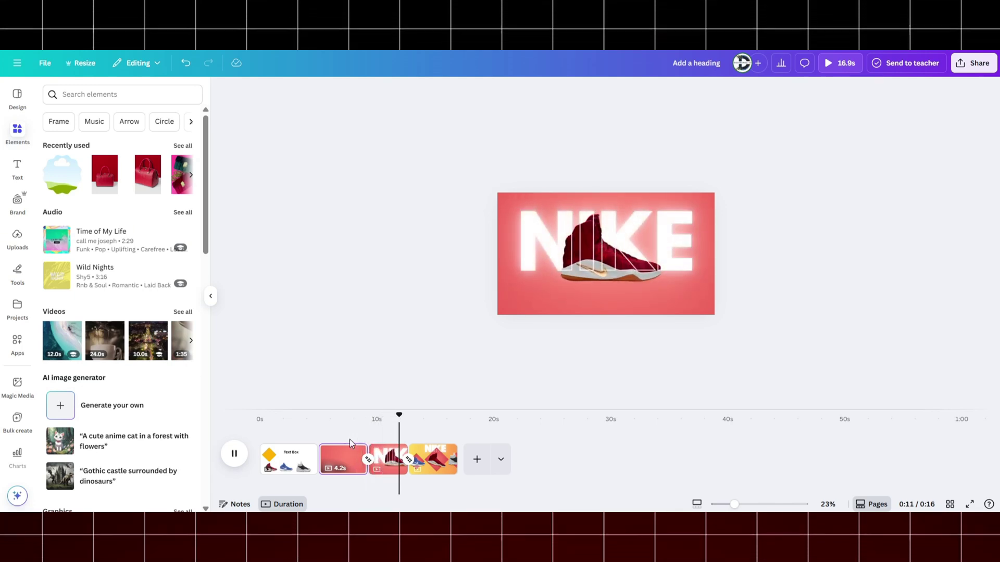
key(space)
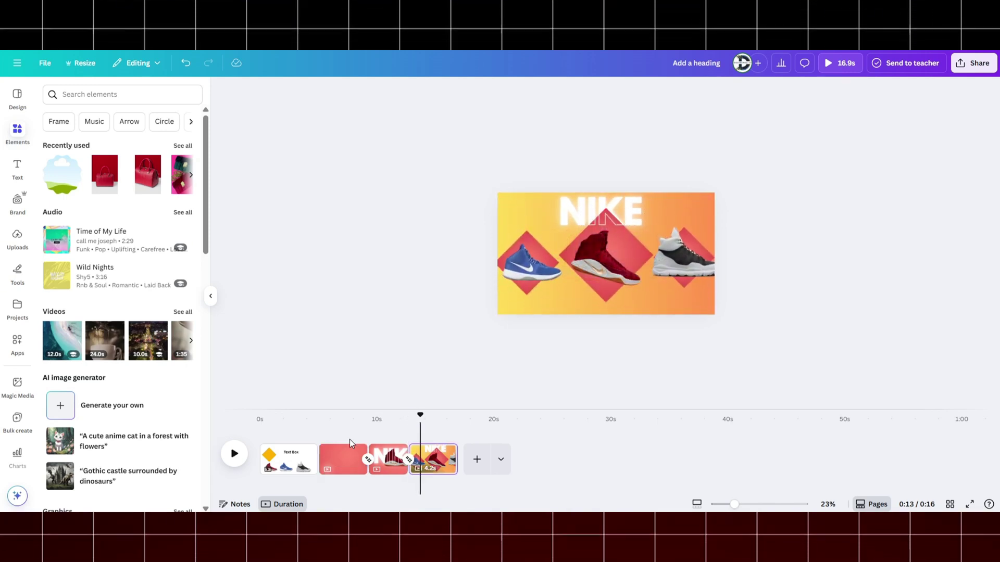
click(396, 447)
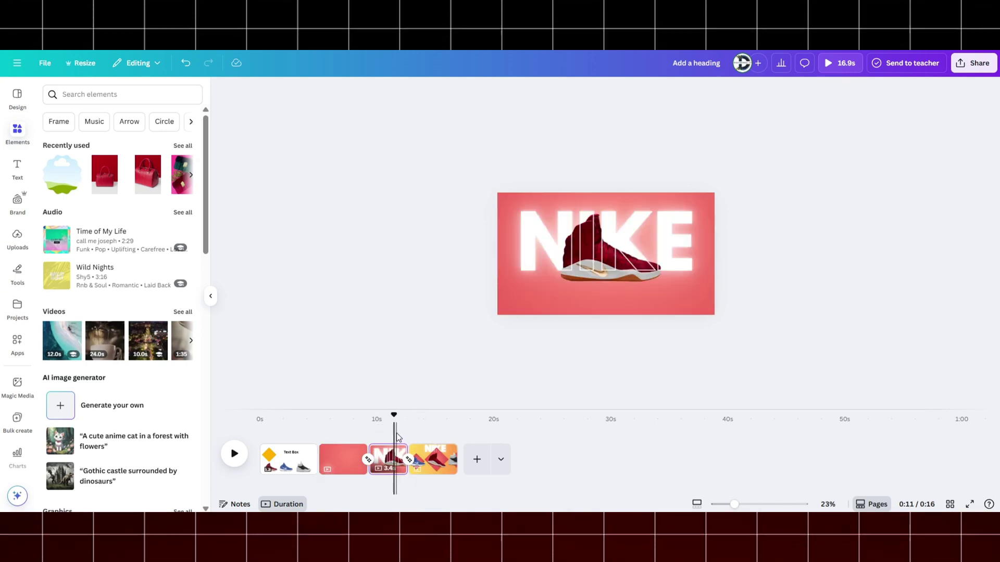
click(396, 427)
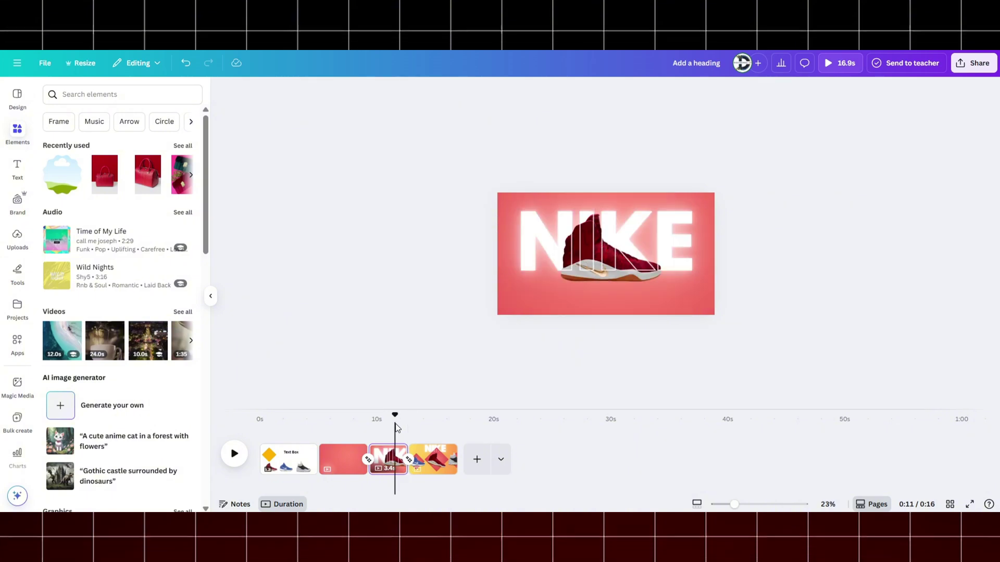
mouse_move(404, 424)
mouse_down()
mouse_move(393, 425)
mouse_move(412, 426)
mouse_move(392, 425)
mouse_up()
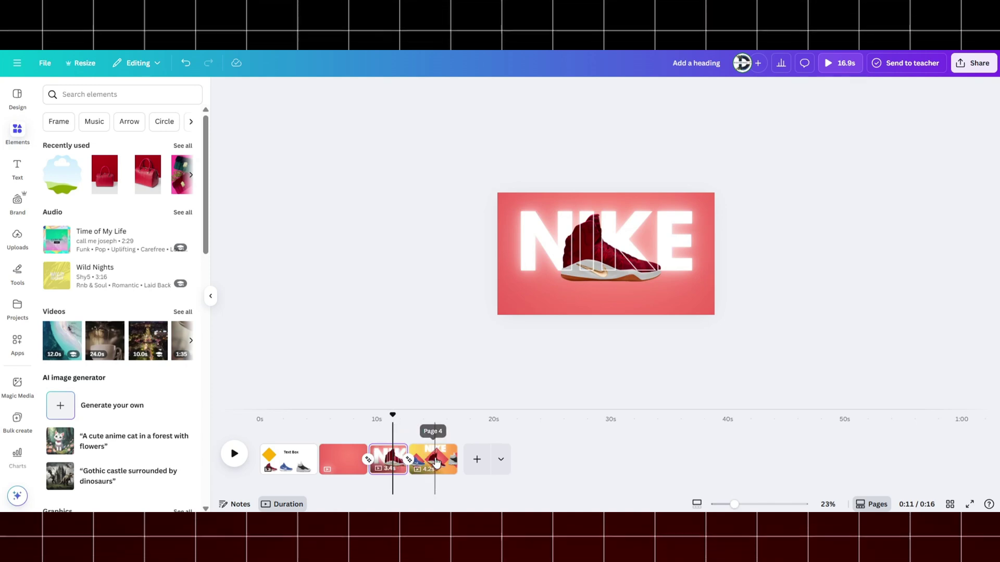
click(435, 456)
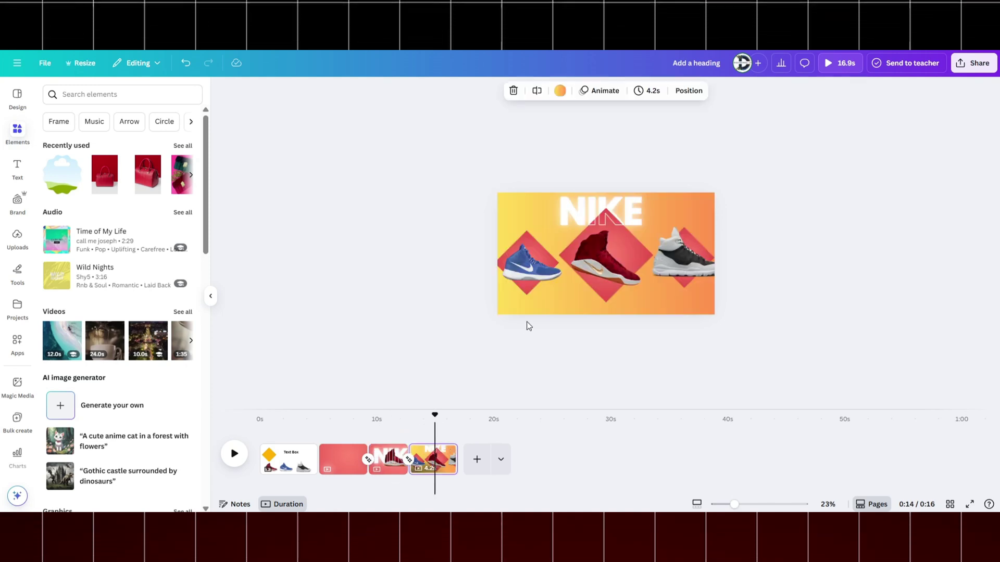
click(390, 469)
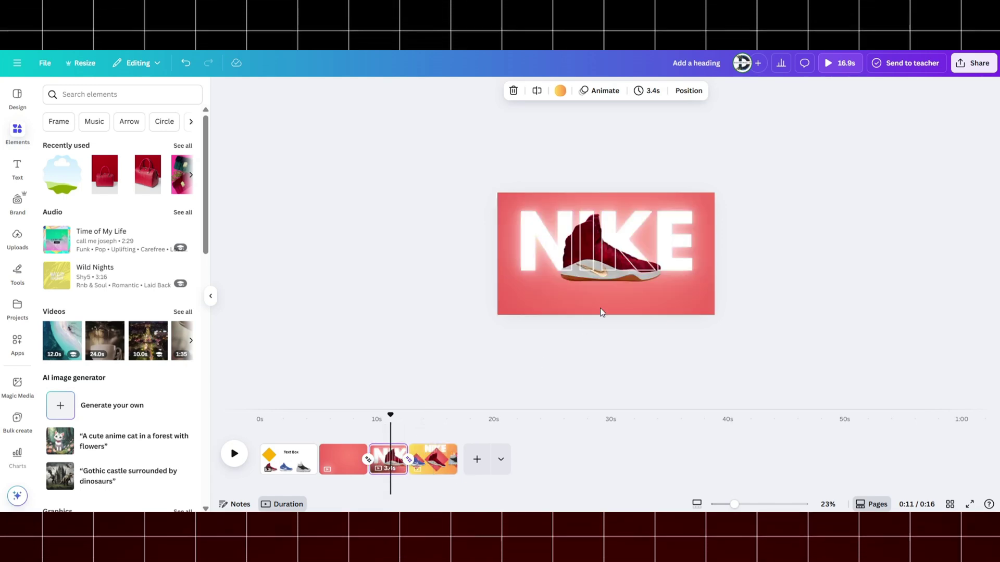
click(627, 281)
drag(625, 281, 625, 299)
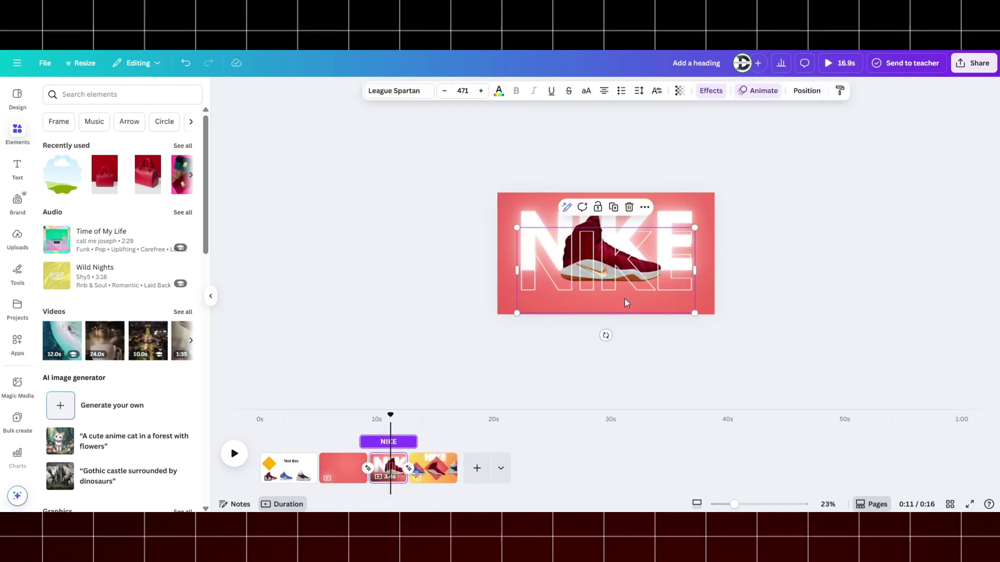
key(ctrl+z)
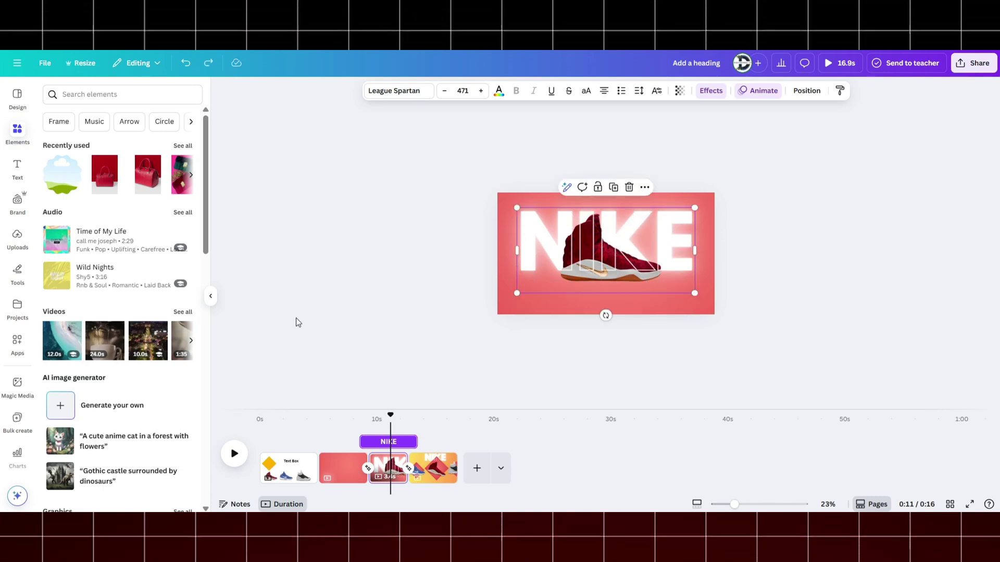
Step: Copy the large red shoe group from the neon NIKE page and paste it onto the three-diamond page
key(alt+1)
click(125, 266)
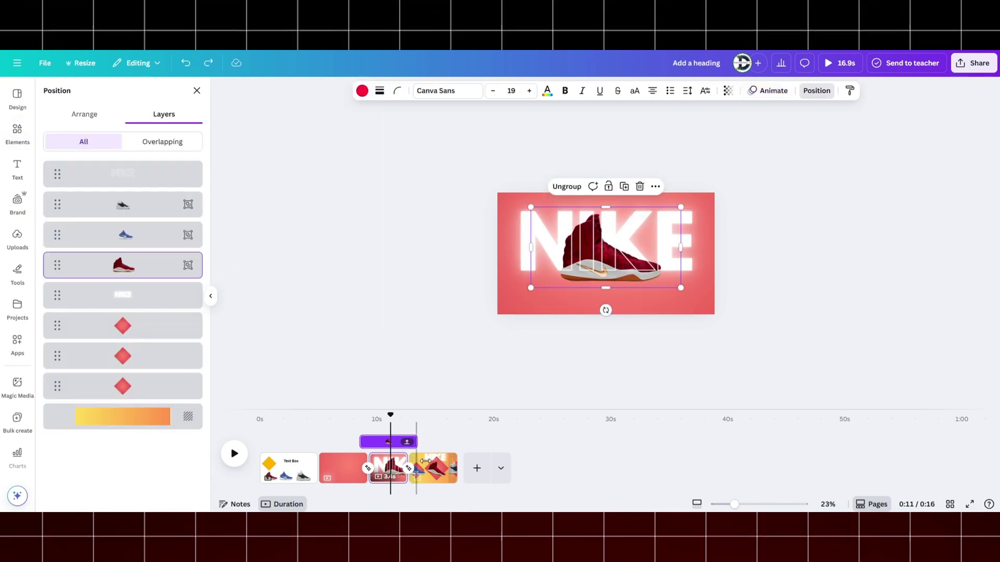
click(433, 465)
key(ctrl+v)
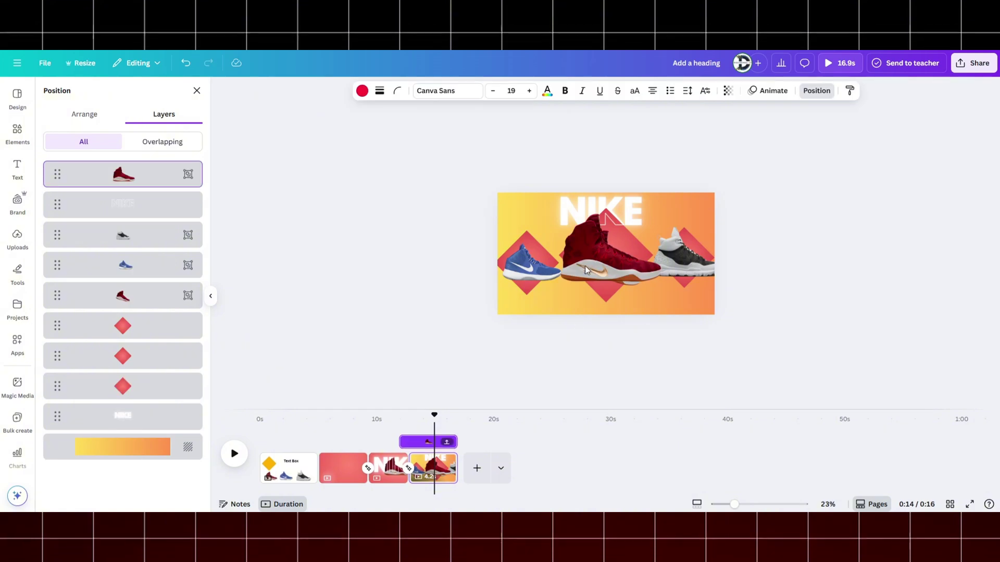
Step: Clear the old tilted red shoe from the center diamond and put the pasted red shoe group in its place
click(639, 266)
drag(640, 266, 557, 263)
click(630, 276)
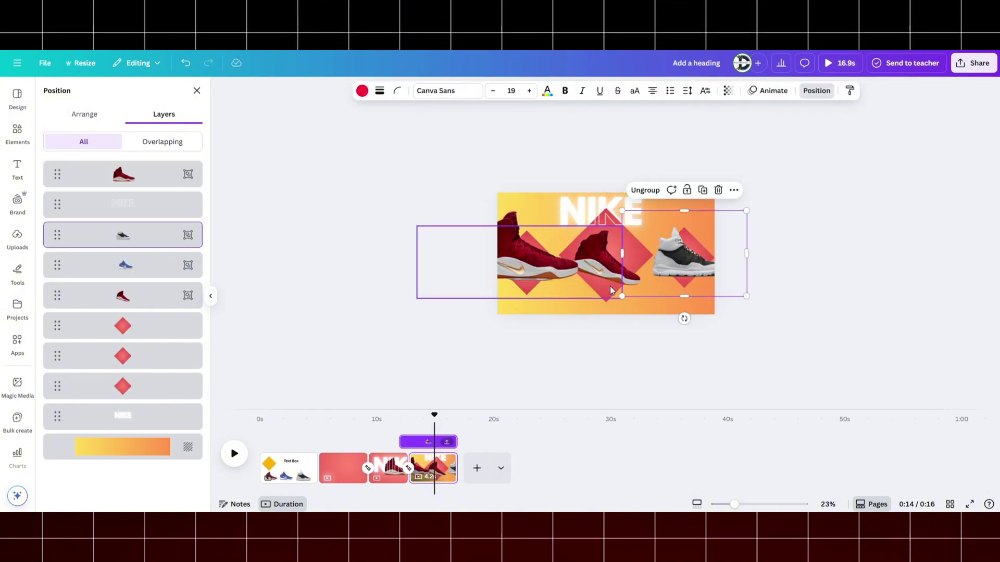
click(611, 286)
drag(610, 286, 617, 260)
click(615, 274)
click(525, 251)
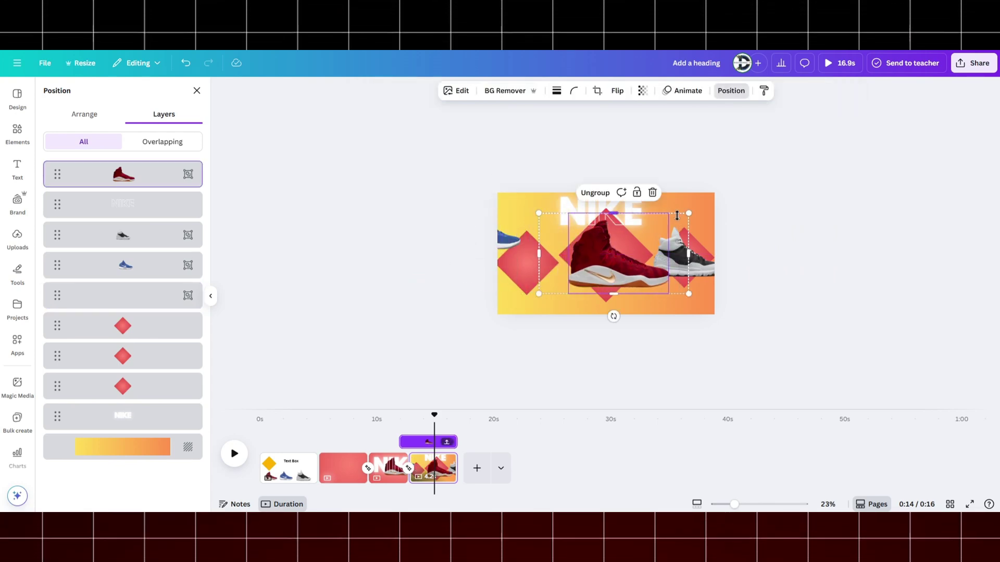
Step: Shrink the pasted red shoe and tilt it clockwise inside the center diamond, and place the blue shoe back over the left diamond
drag(689, 214, 647, 235)
mouse_move(608, 277)
mouse_down()
mouse_move(629, 257)
mouse_move(619, 264)
mouse_up()
drag(604, 303, 596, 302)
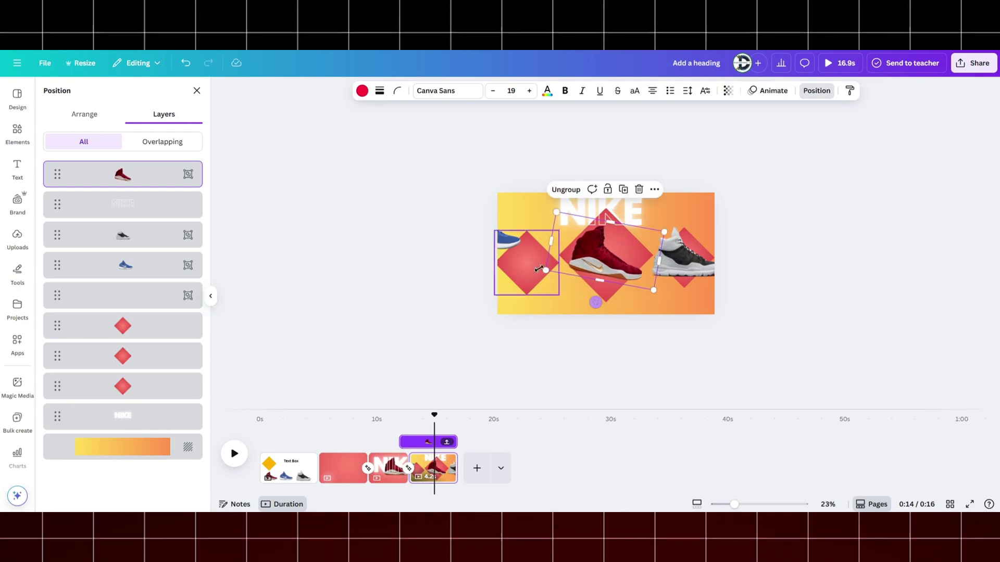
drag(490, 233, 528, 259)
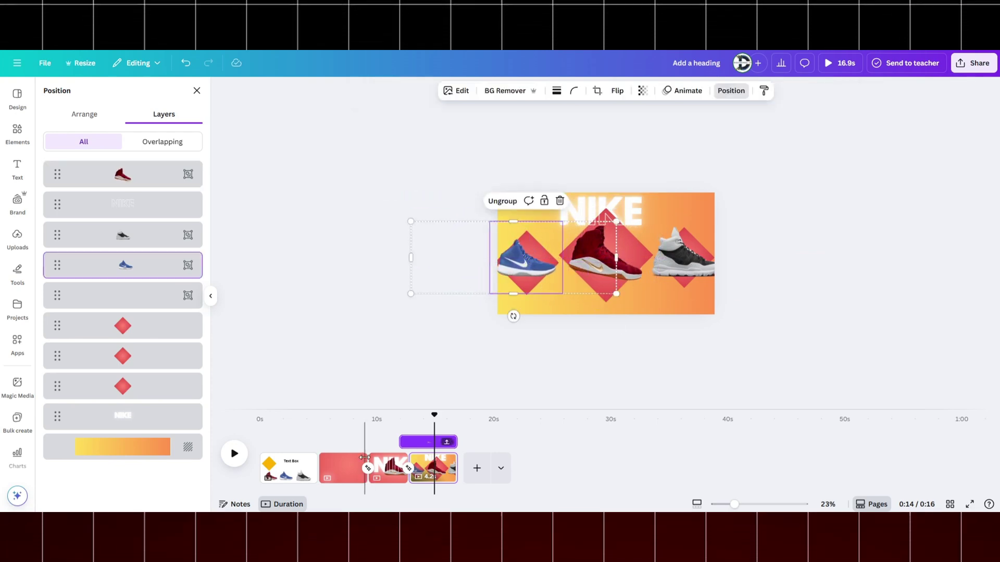
Step: Play and scrub the timeline from the neon NIKE page to the three-diamond page to check how the shoes and diamonds animate
click(390, 428)
key(space)
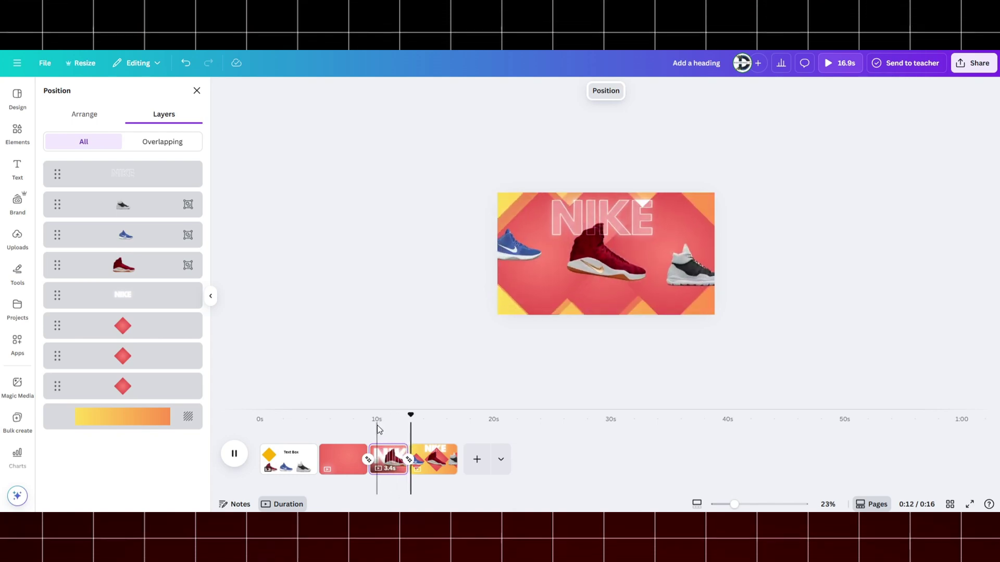
key(space)
click(390, 427)
key(space)
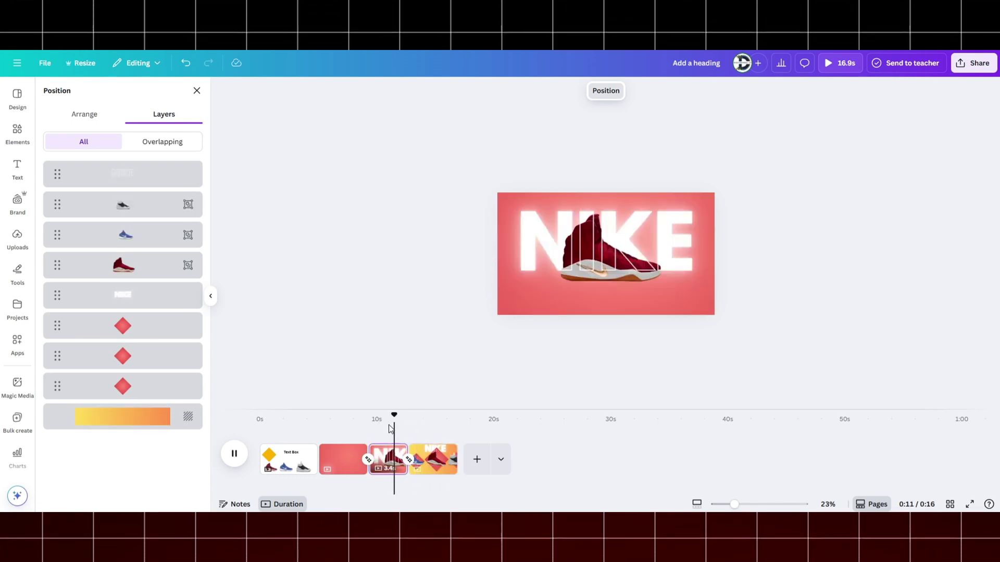
key(space)
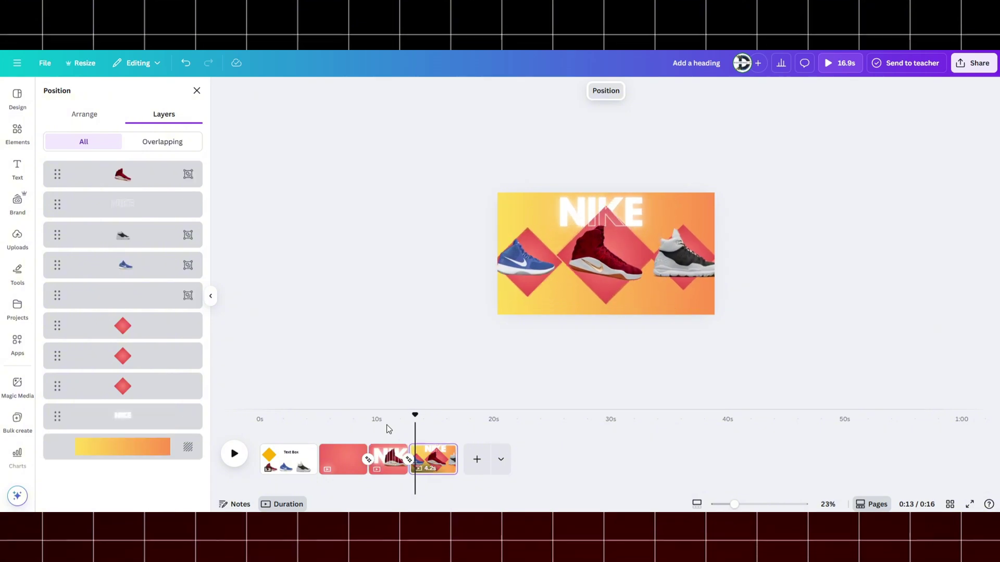
click(387, 426)
drag(387, 424, 444, 429)
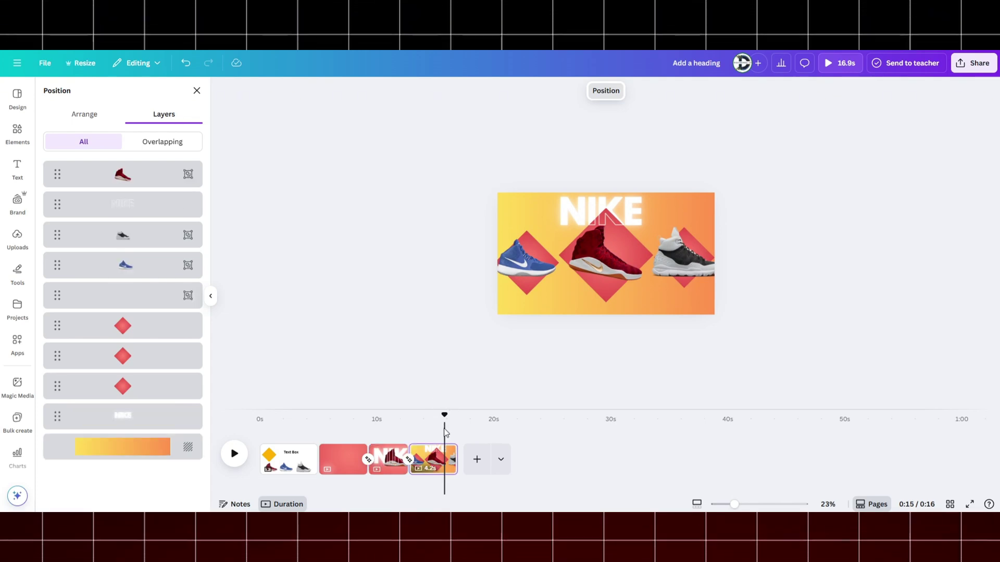